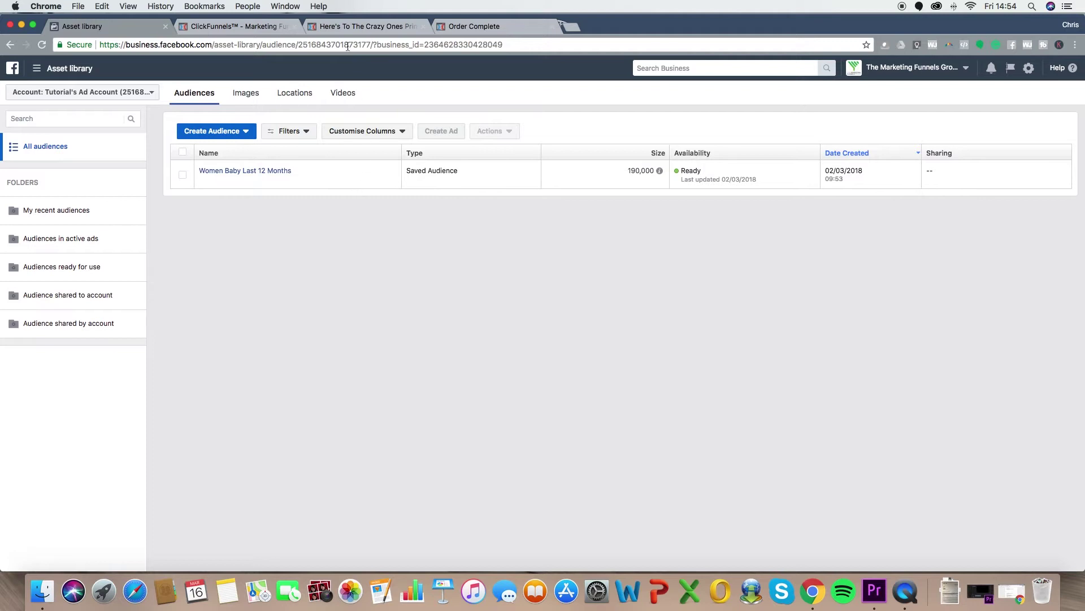
Step: Switch to the Here's To The Crazy Ones print order page in the browser
{"action": "left_click", "coordinate": [358, 26]}
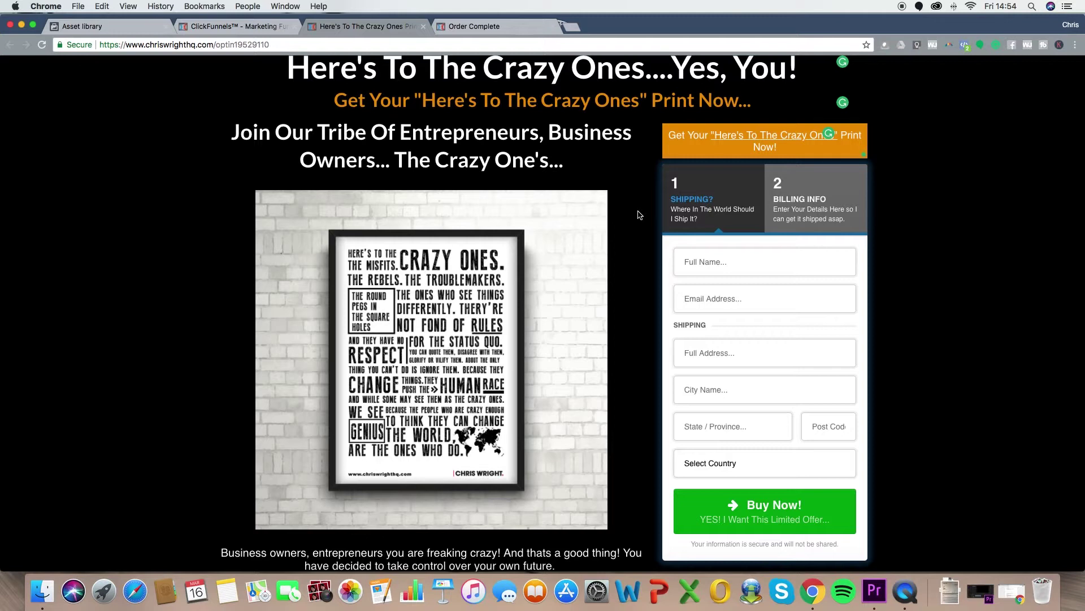
{"action": "scroll", "coordinate": [639, 215], "scroll_direction": "up", "scroll_amount": 2}
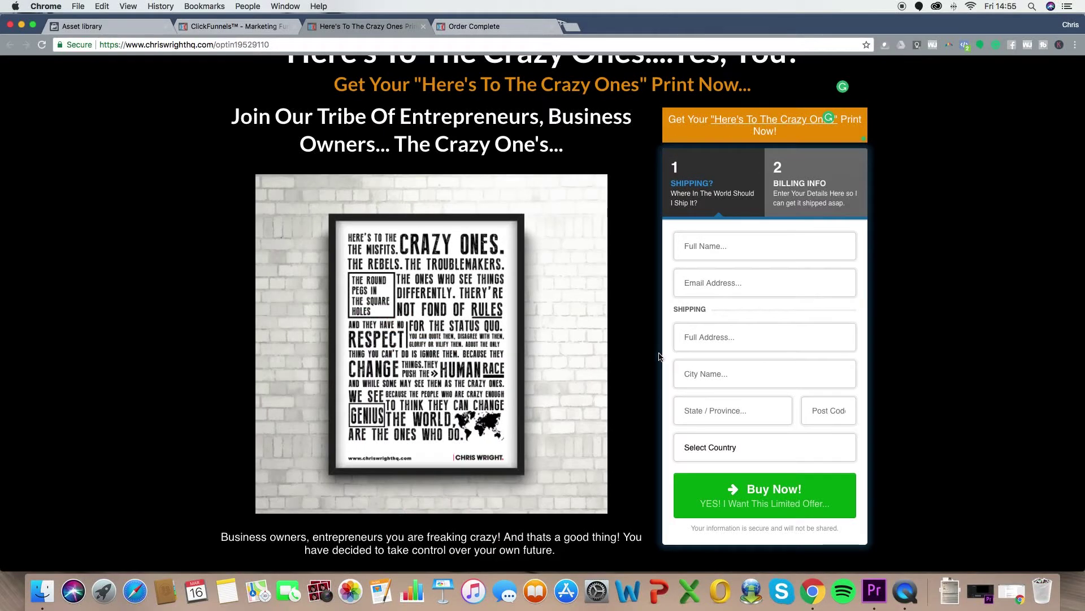
{"action": "scroll", "coordinate": [660, 355], "scroll_direction": "down", "scroll_amount": 2}
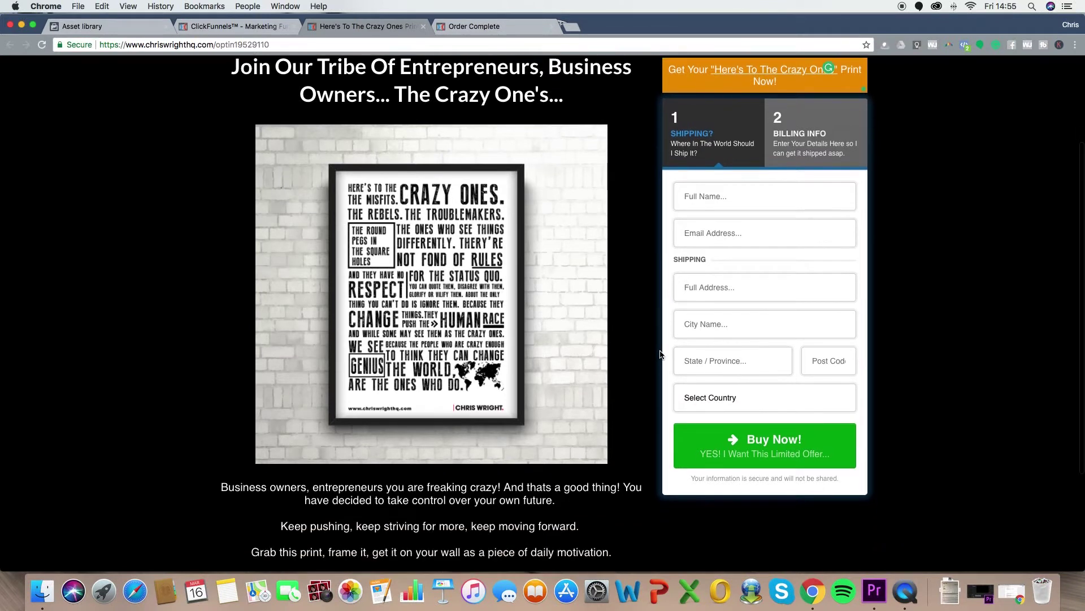
{"action": "scroll", "coordinate": [660, 355], "scroll_direction": "up", "scroll_amount": 5}
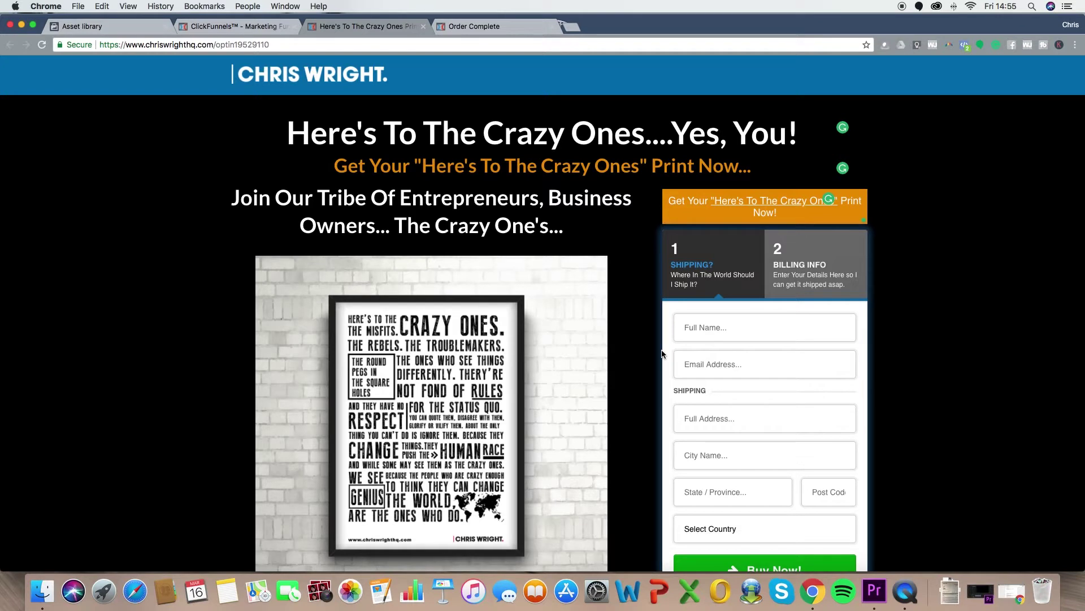
{"action": "left_click", "coordinate": [477, 25]}
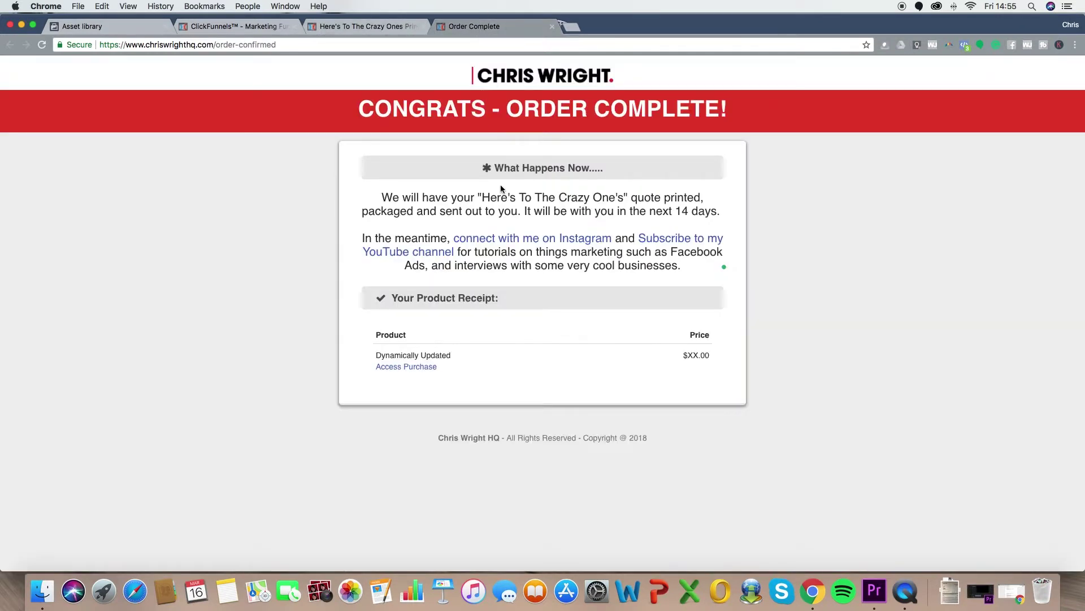
{"action": "left_click", "coordinate": [416, 27]}
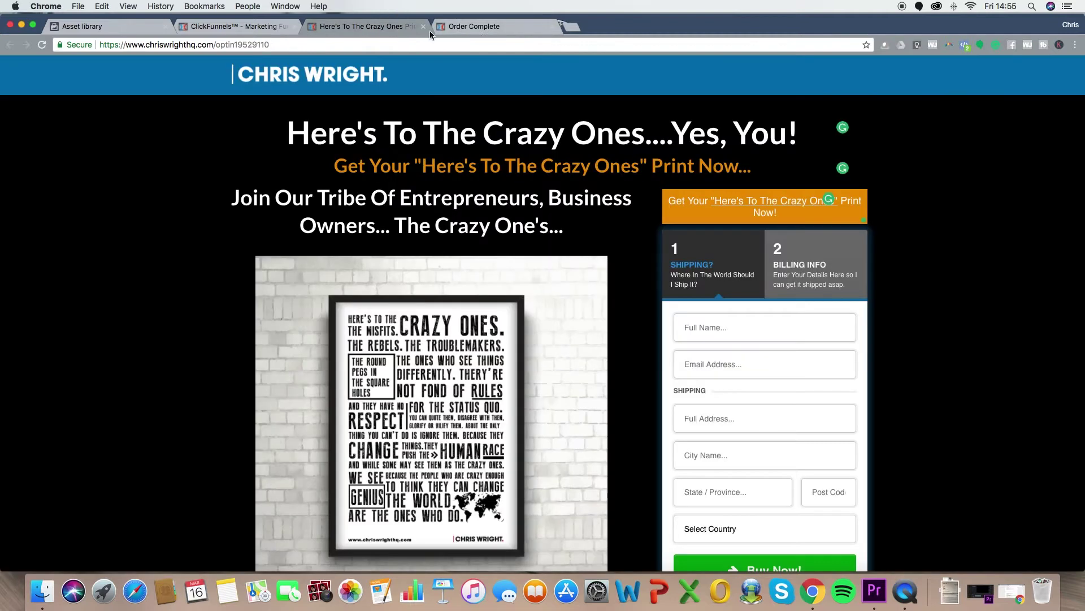
{"action": "left_click", "coordinate": [489, 28]}
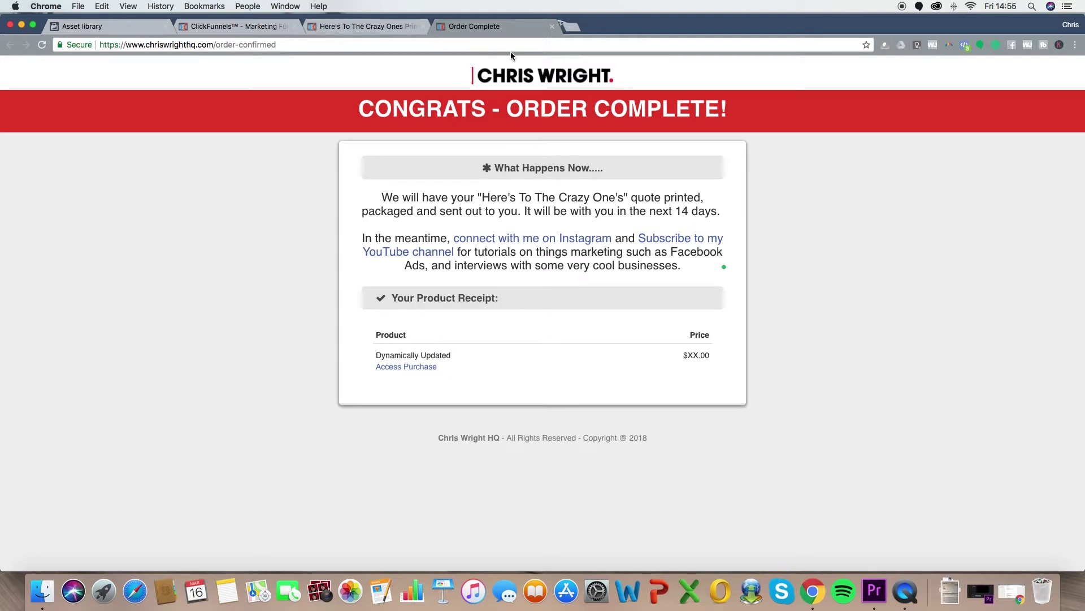
{"action": "left_click", "coordinate": [389, 29]}
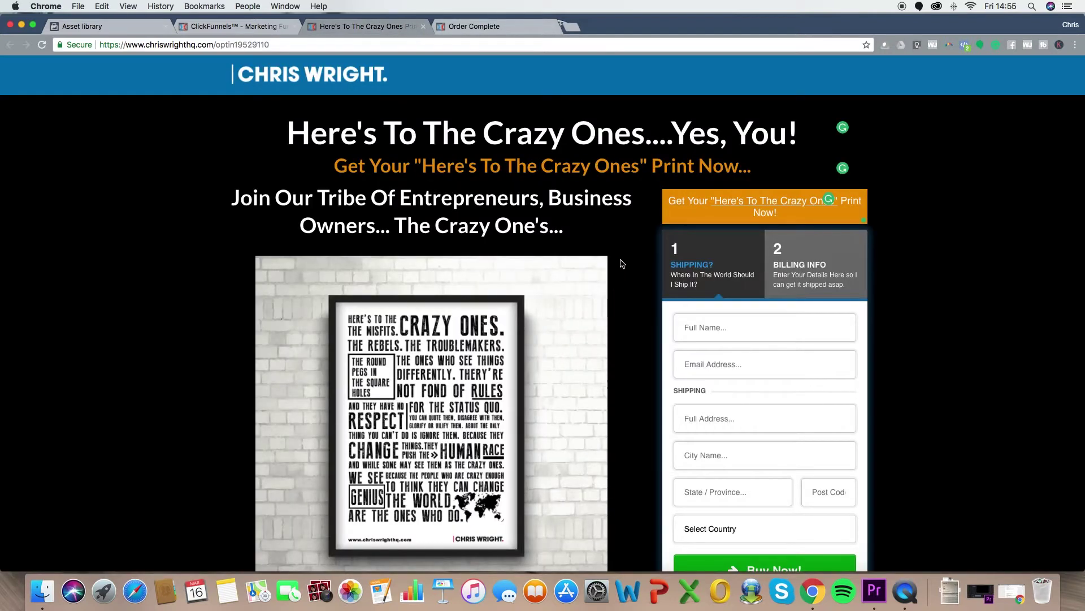
{"action": "left_click", "coordinate": [504, 30]}
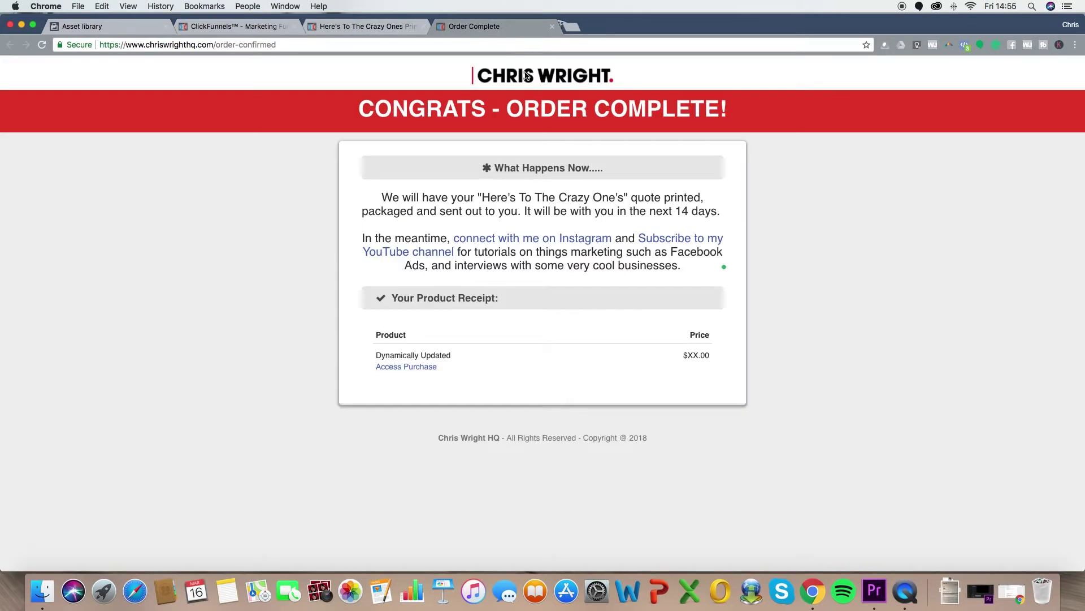
{"action": "left_click", "coordinate": [387, 29]}
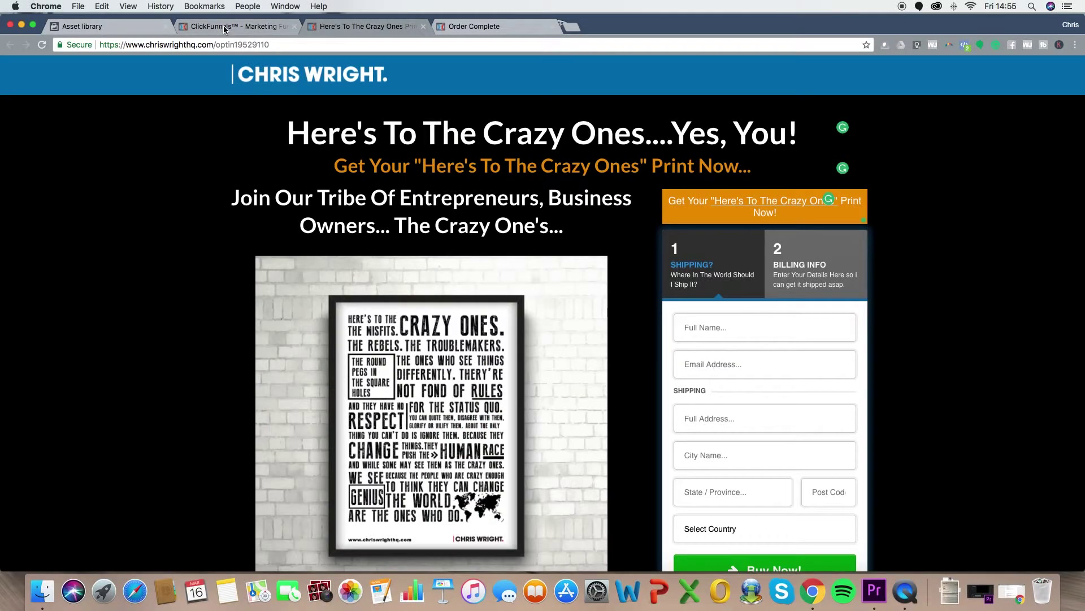
Step: Confirm the ClickFunnels funnel settings' head tracking code contains the Facebook Pixel, then return to Asset library
{"action": "left_click", "coordinate": [224, 26]}
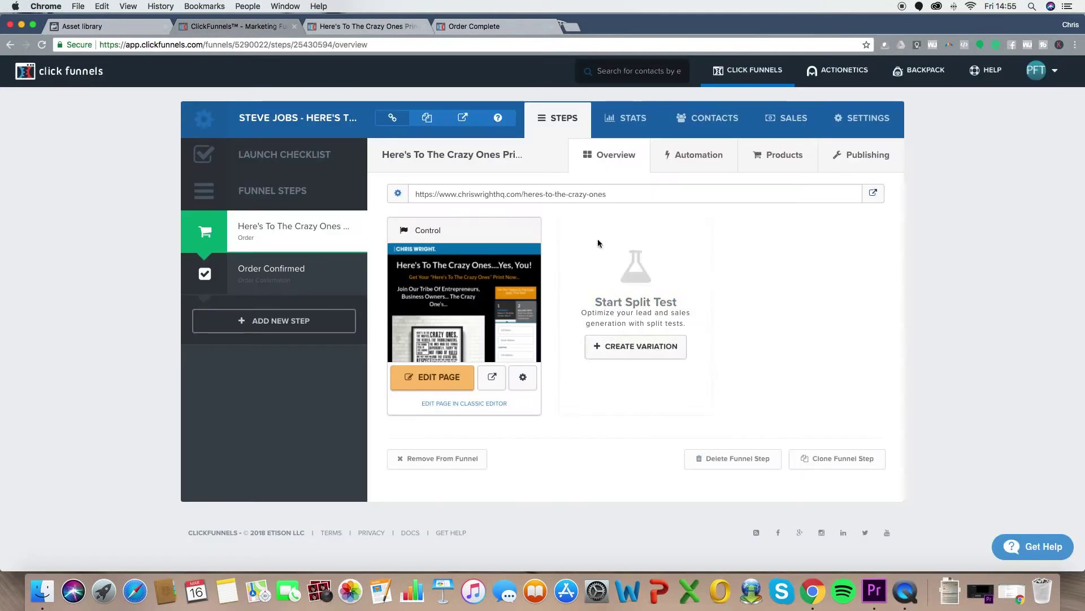
{"action": "left_click", "coordinate": [869, 118]}
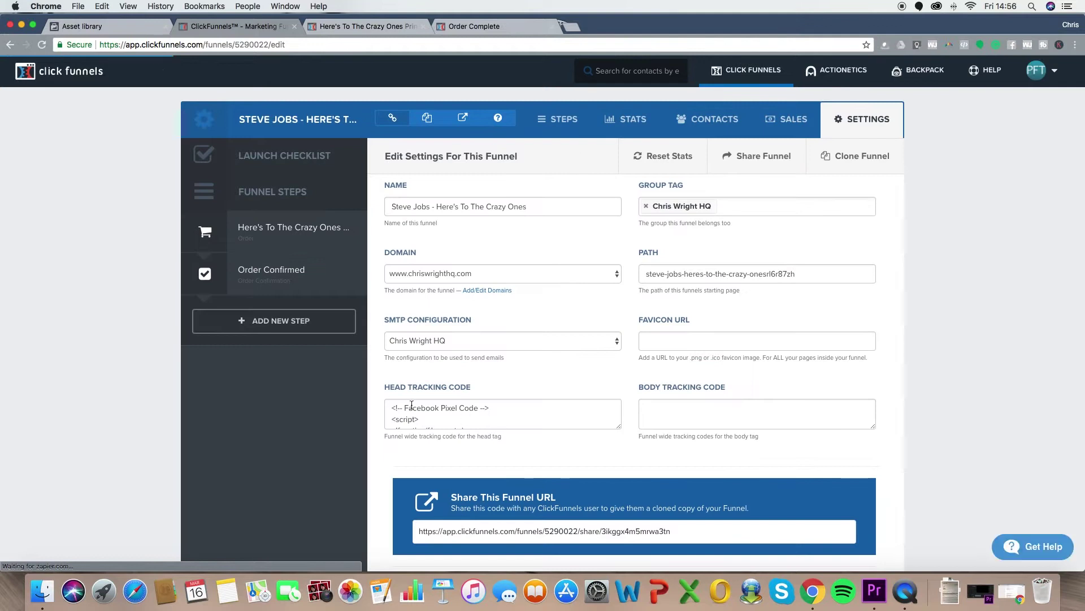
{"action": "scroll", "coordinate": [475, 421], "scroll_direction": "down", "scroll_amount": 2}
{"action": "key", "text": "super+bracketleft"}
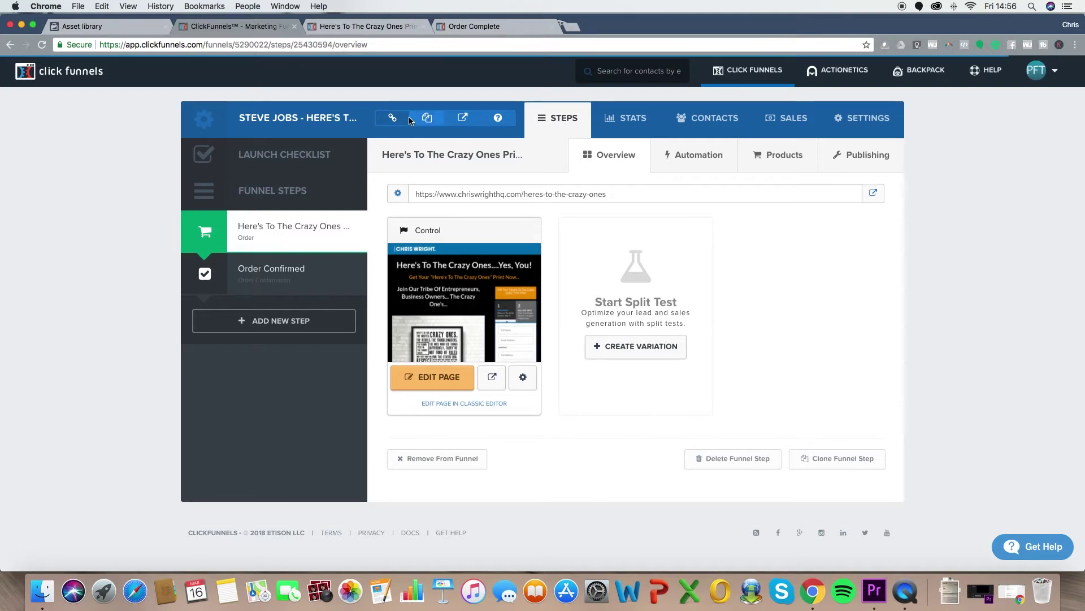
{"action": "left_click", "coordinate": [98, 24]}
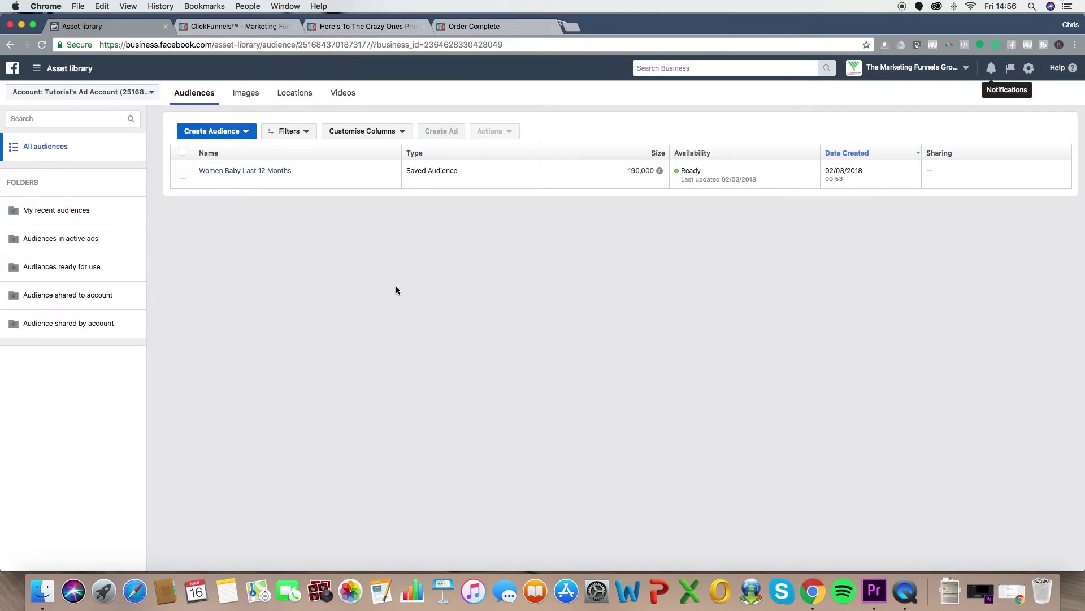
Step: Go to the Audiences page through the business menu's All tools list
{"action": "left_click", "coordinate": [36, 68]}
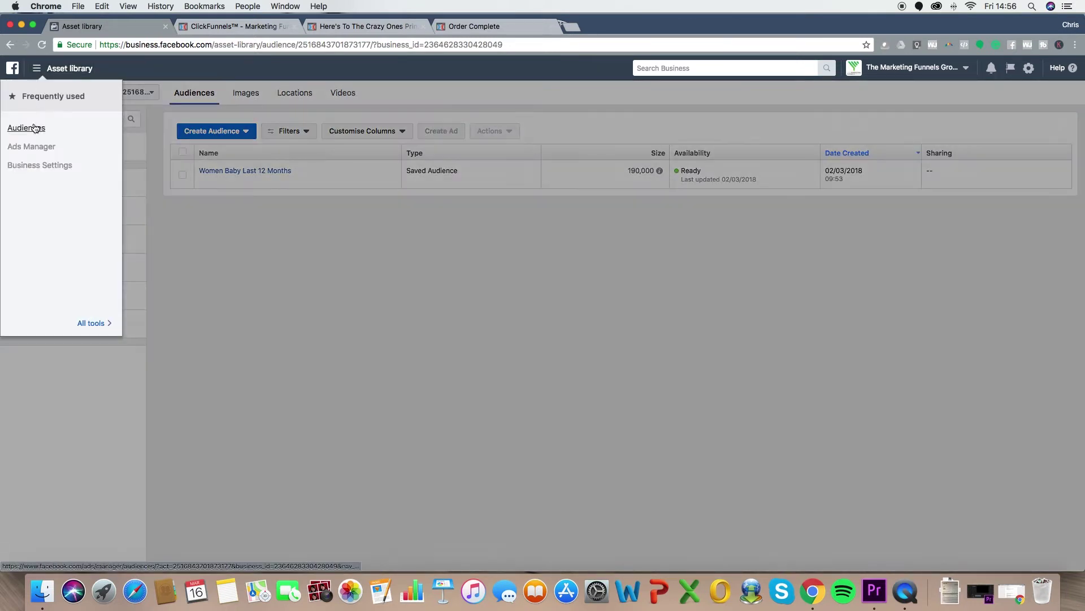
{"action": "left_click", "coordinate": [91, 323]}
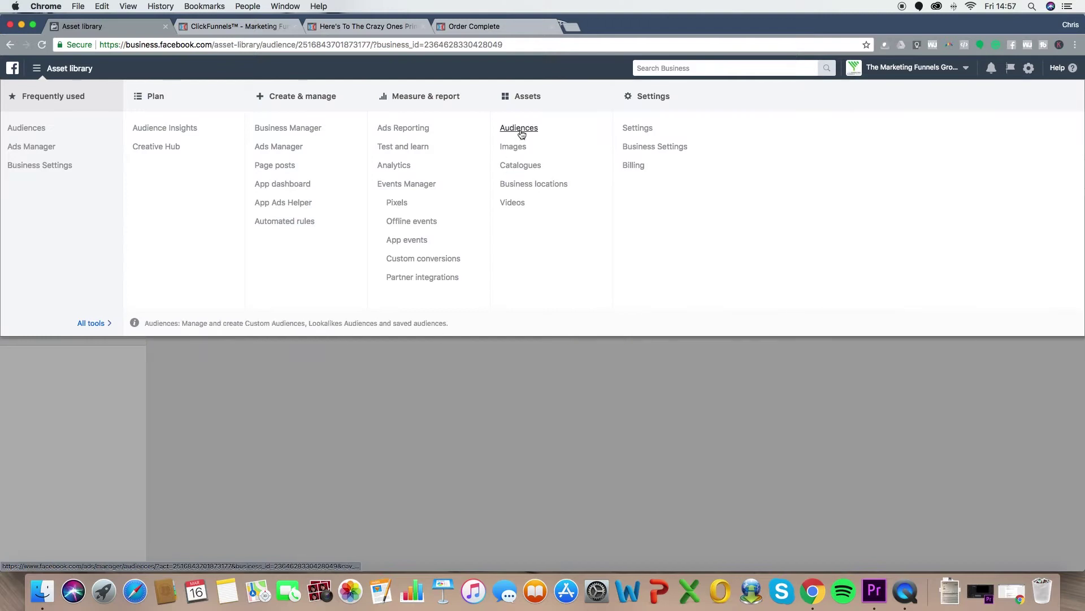
{"action": "left_click", "coordinate": [483, 373]}
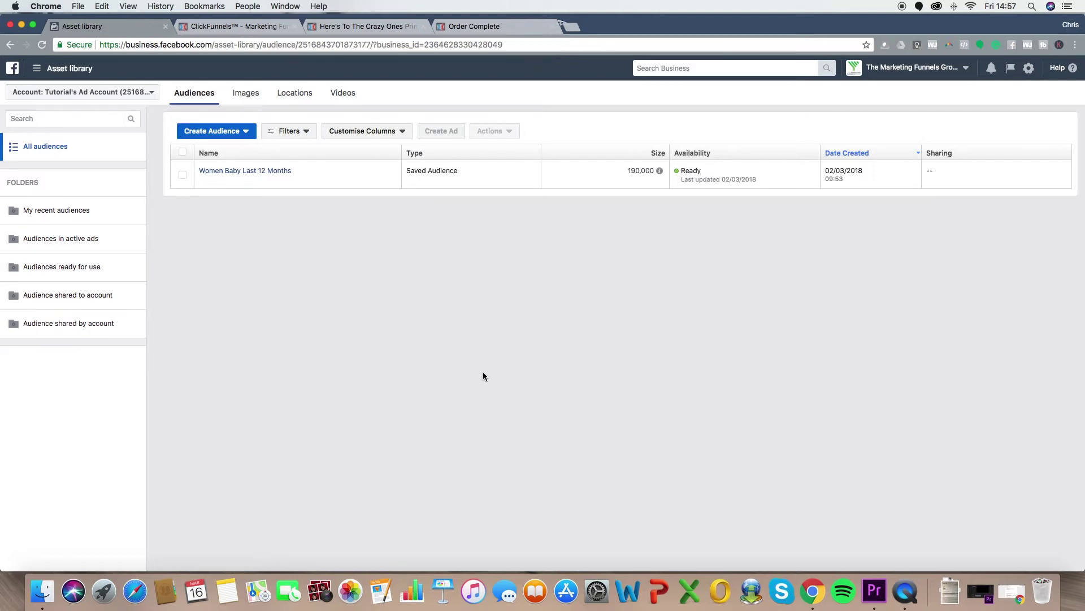
Step: Start a new Custom Audience based on website traffic
{"action": "left_click", "coordinate": [228, 130]}
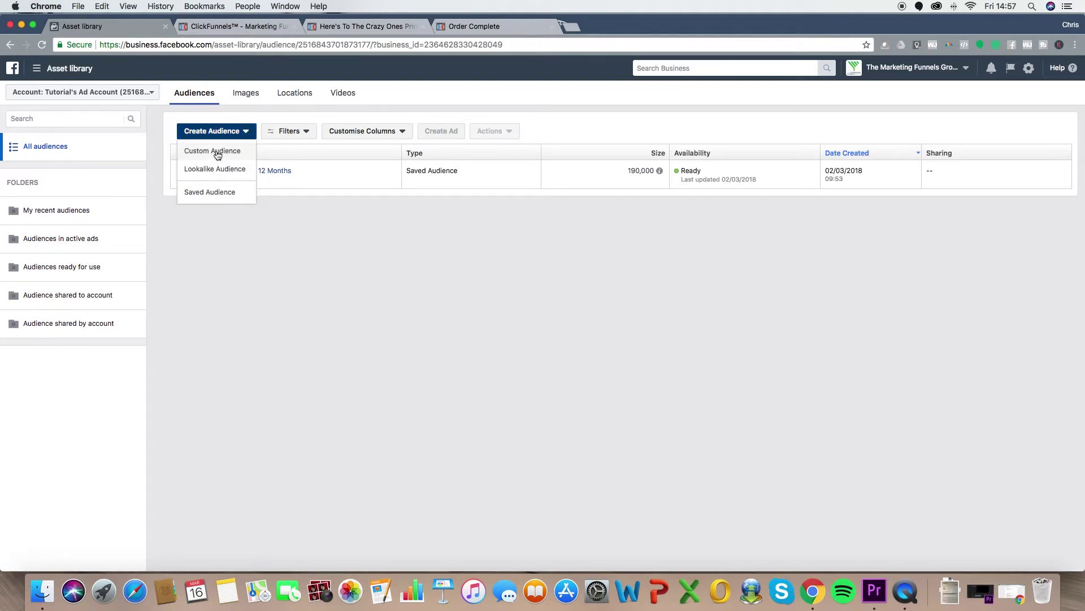
{"action": "left_click", "coordinate": [233, 130]}
{"action": "left_click", "coordinate": [237, 127]}
{"action": "left_click", "coordinate": [215, 153]}
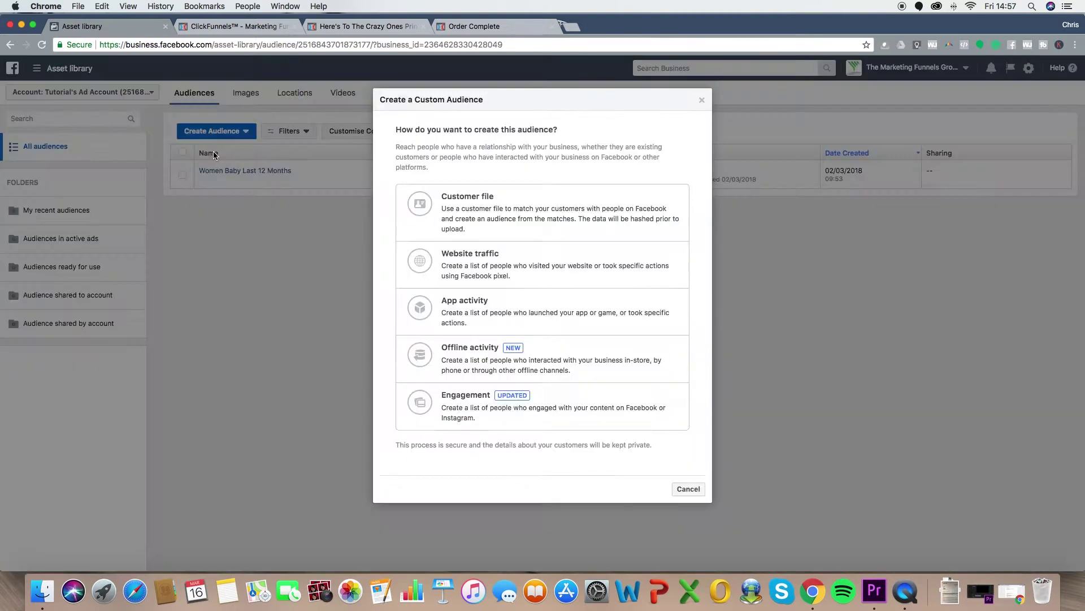
{"action": "left_click", "coordinate": [488, 261]}
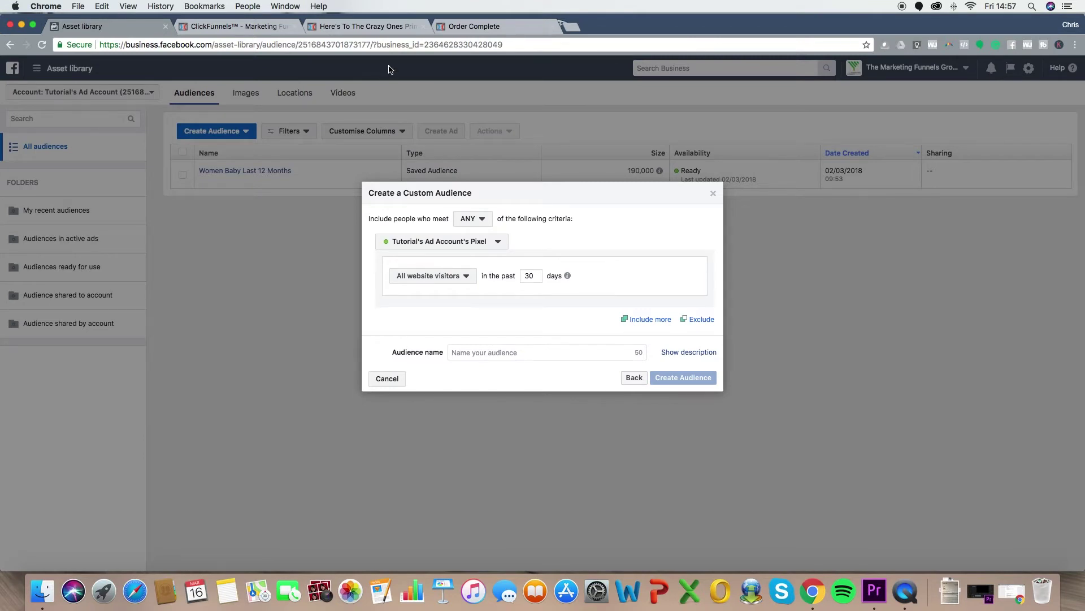
Step: Set the include rule to people who visited specific web pages
{"action": "left_click", "coordinate": [382, 26]}
{"action": "left_click", "coordinate": [479, 25]}
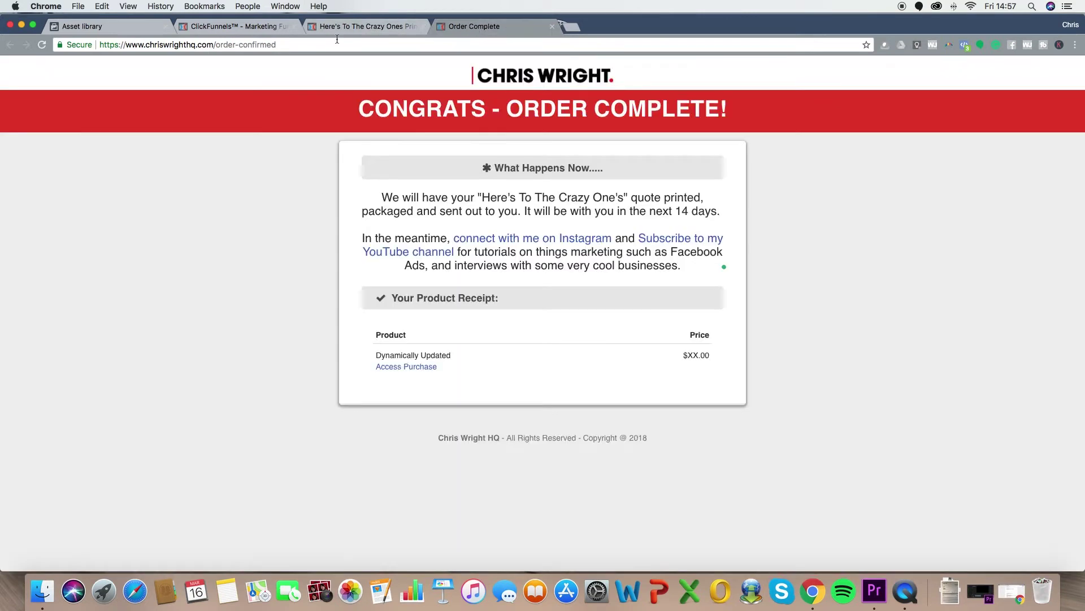
{"action": "left_click", "coordinate": [110, 26]}
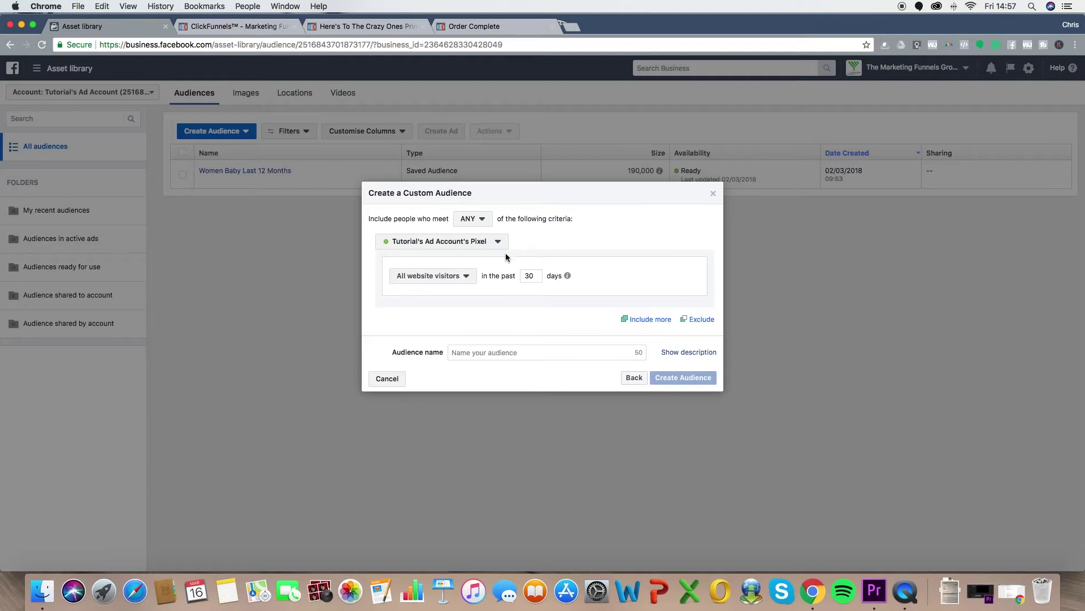
{"action": "left_click", "coordinate": [459, 279]}
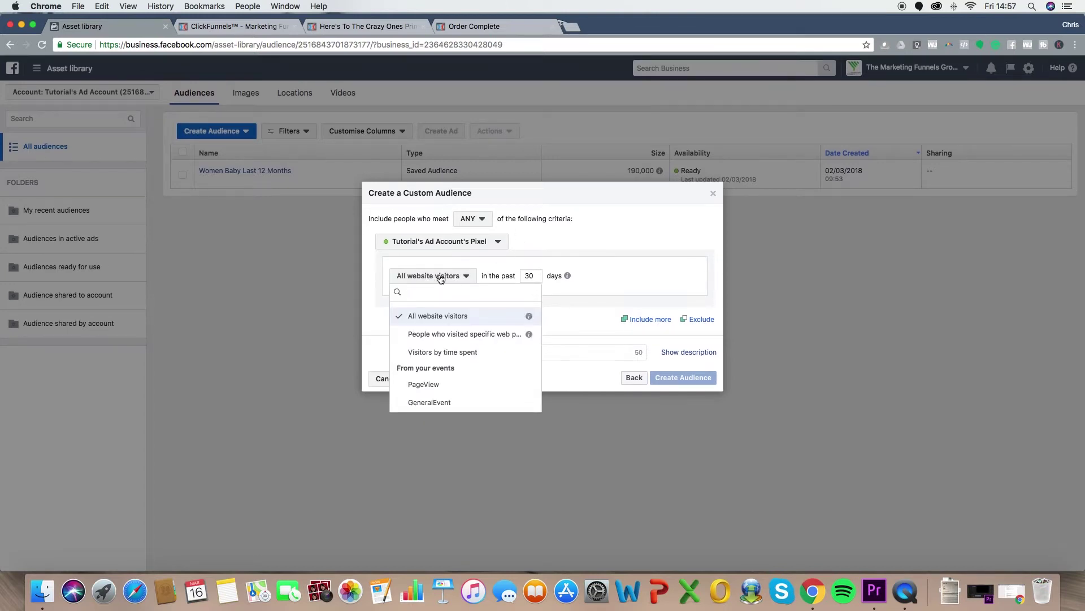
{"action": "left_click", "coordinate": [472, 336]}
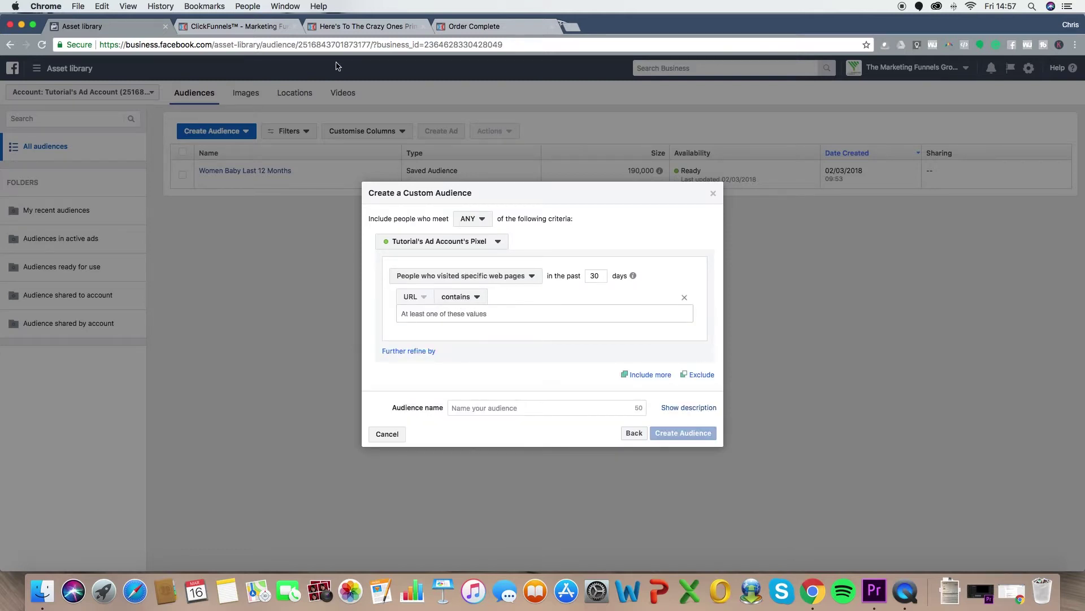
Step: Add chriswrighthq.com/heres-to-the-crazy-ones as the include URL condition
{"action": "left_click", "coordinate": [343, 26]}
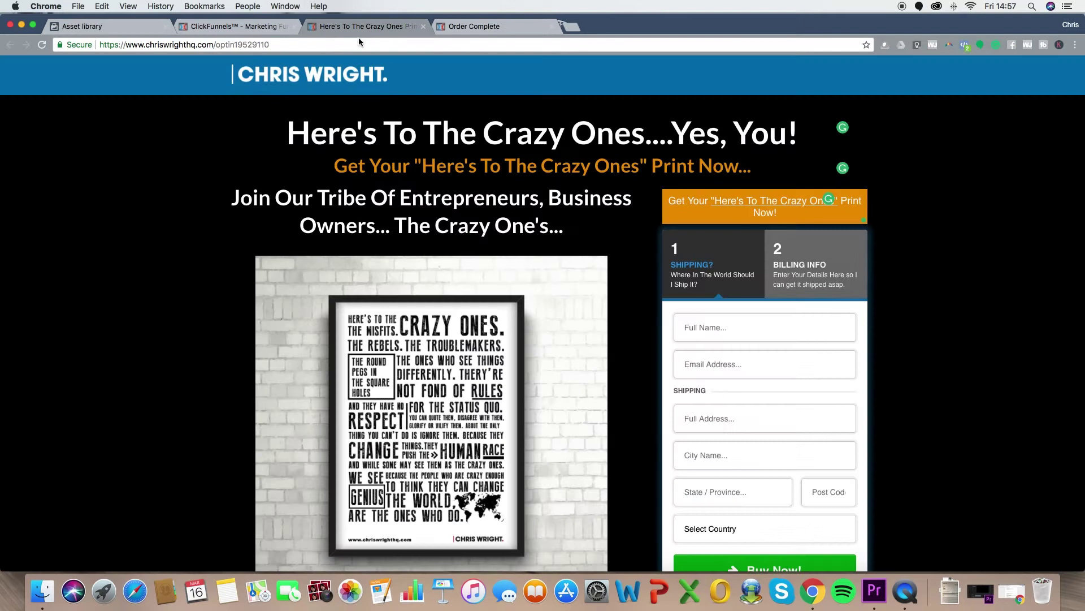
{"action": "left_click", "coordinate": [232, 26]}
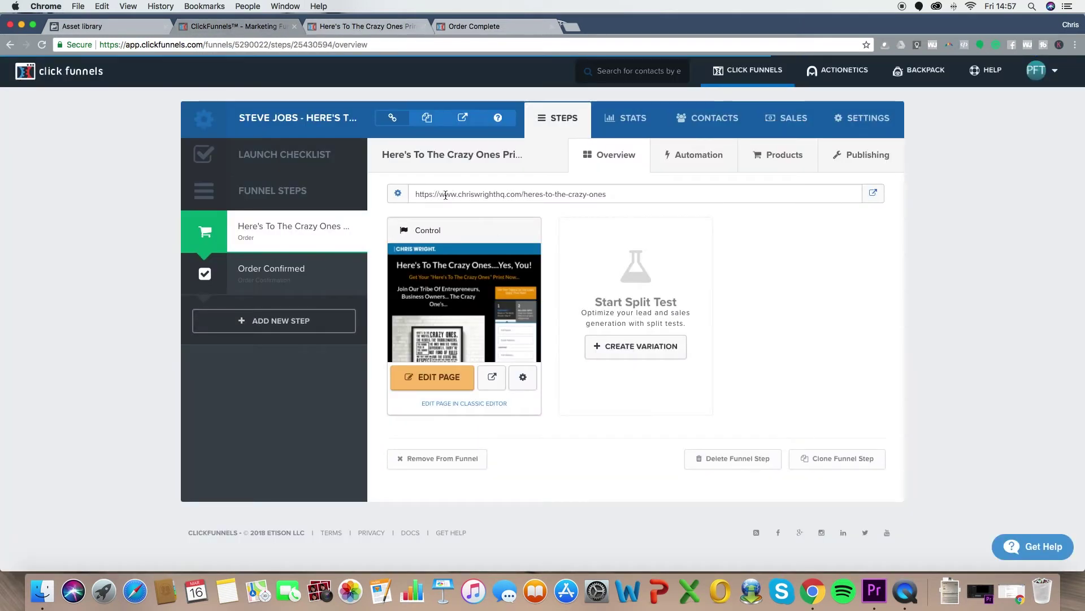
{"action": "left_click_drag", "start_coordinate": [458, 194], "coordinate": [620, 195]}
{"action": "key", "text": "super+c"}
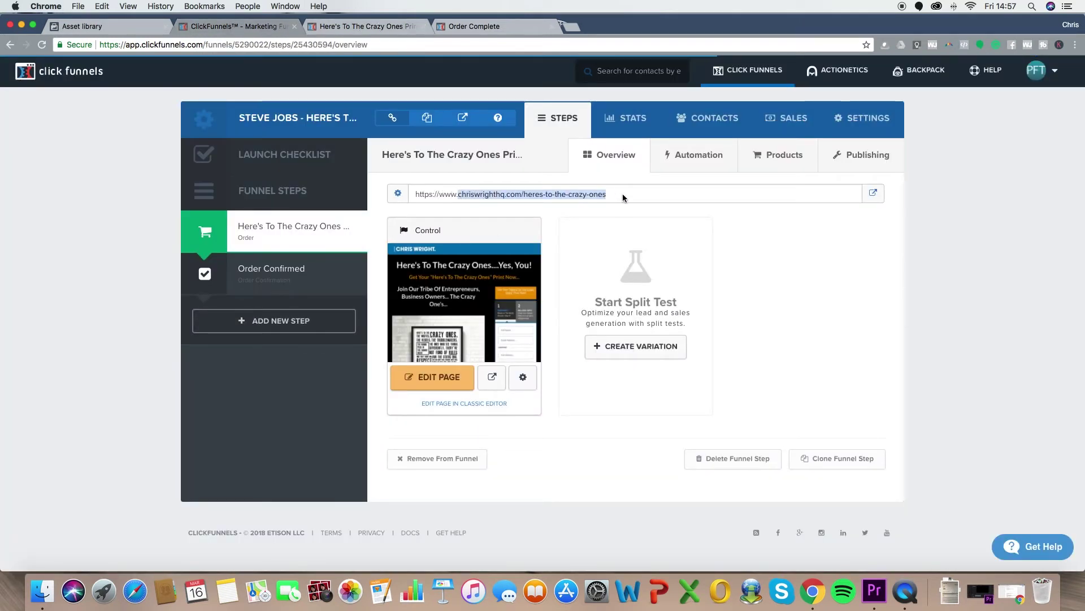
{"action": "left_click", "coordinate": [75, 22]}
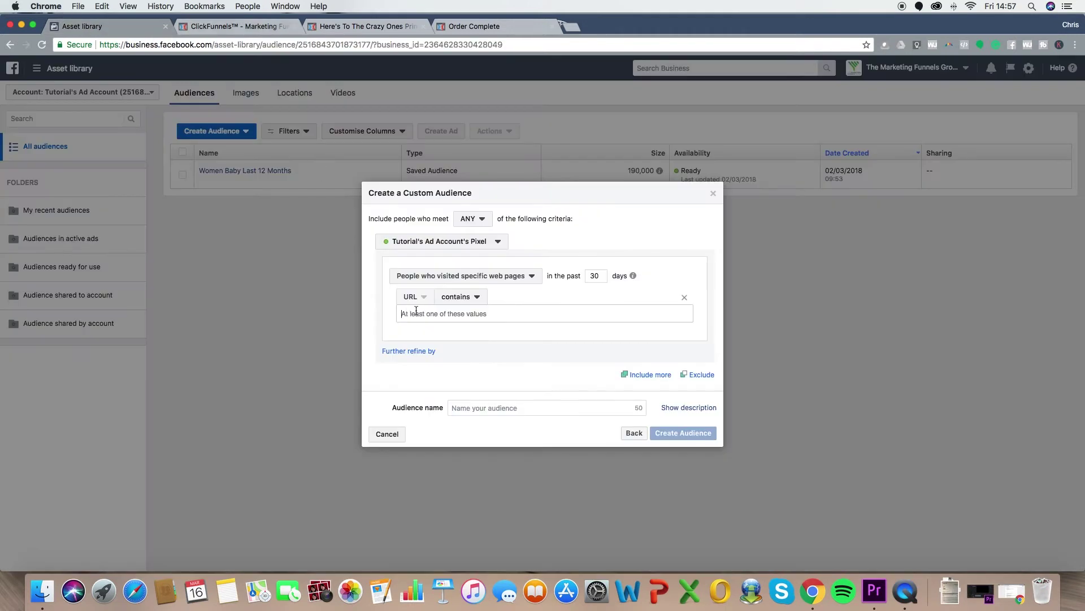
{"action": "left_click", "coordinate": [416, 312]}
{"action": "key", "text": "super+v"}
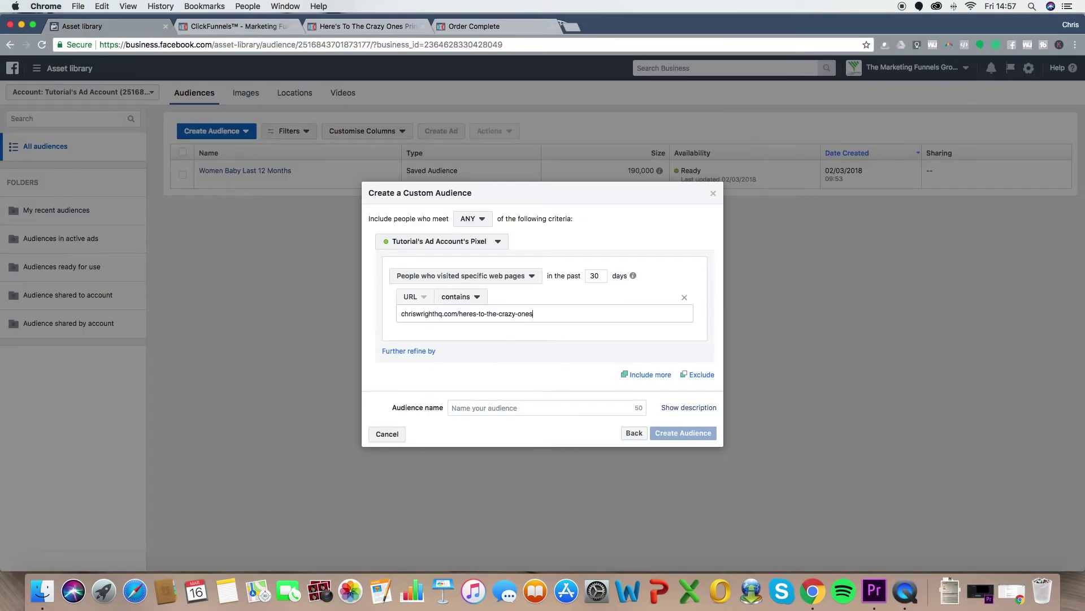
{"action": "key", "text": "Return"}
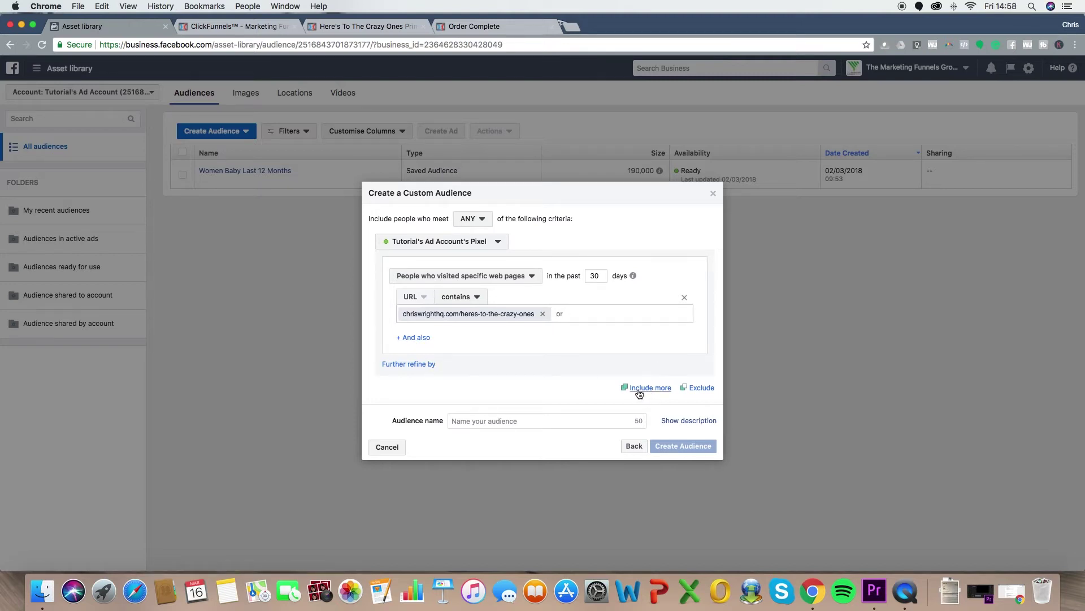
Step: Add an exclusion for specific web pages and copy the ClickFunnels Order Confirmed page URL
{"action": "left_click", "coordinate": [701, 389]}
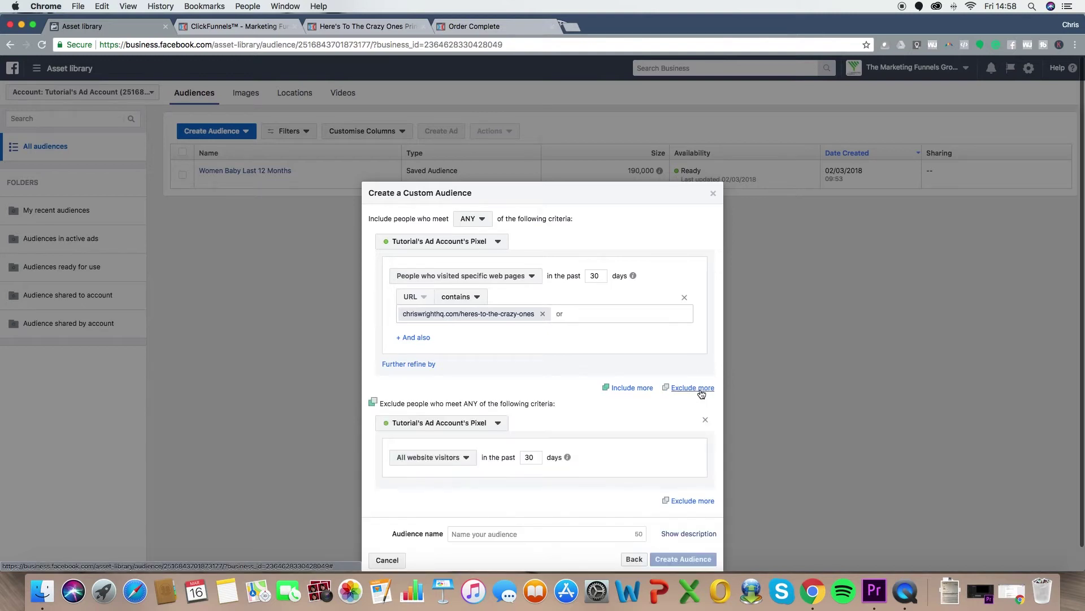
{"action": "left_click", "coordinate": [455, 449]}
{"action": "left_click", "coordinate": [455, 361]}
{"action": "left_click", "coordinate": [242, 26]}
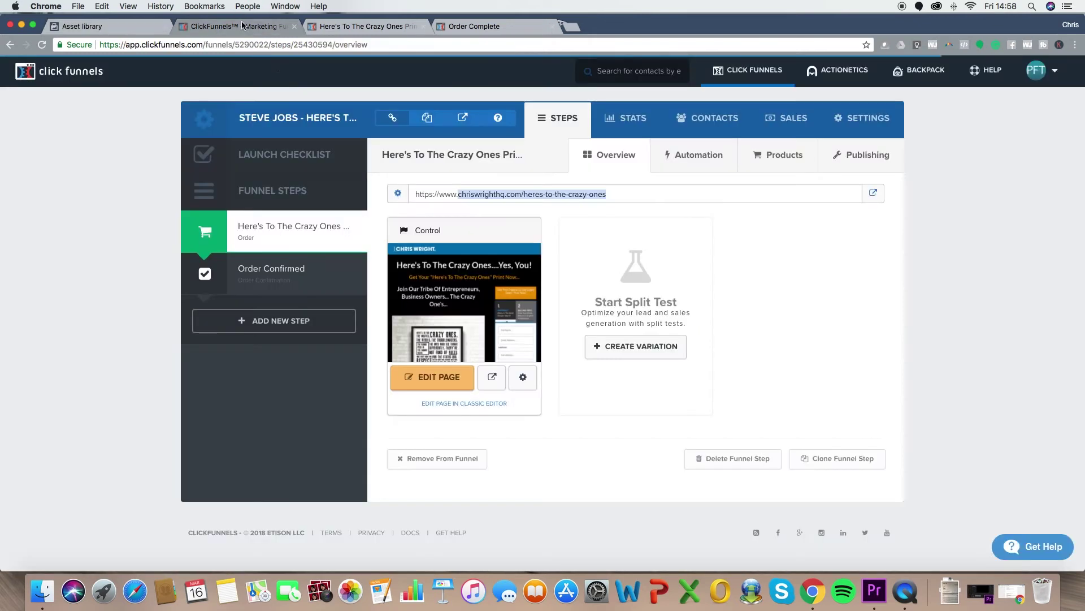
{"action": "left_click", "coordinate": [271, 269]}
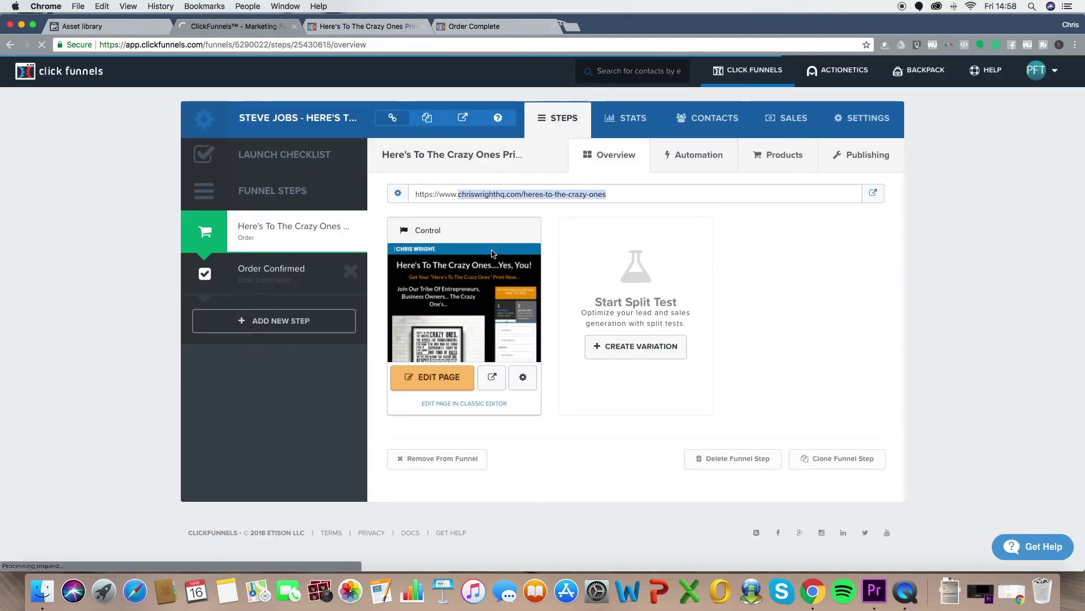
{"action": "left_click", "coordinate": [585, 191]}
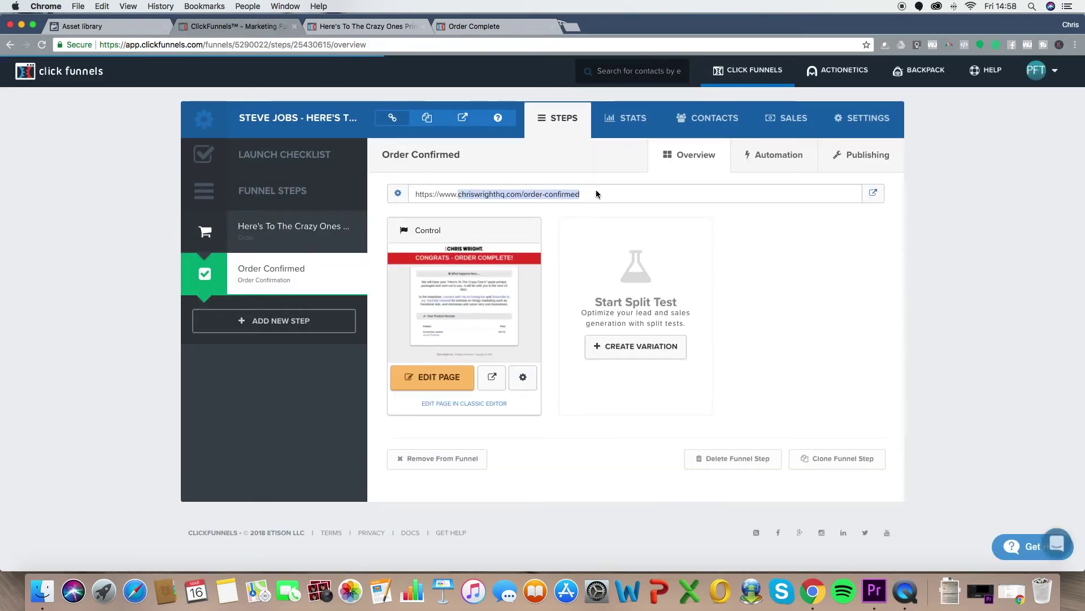
{"action": "left_click", "coordinate": [110, 29]}
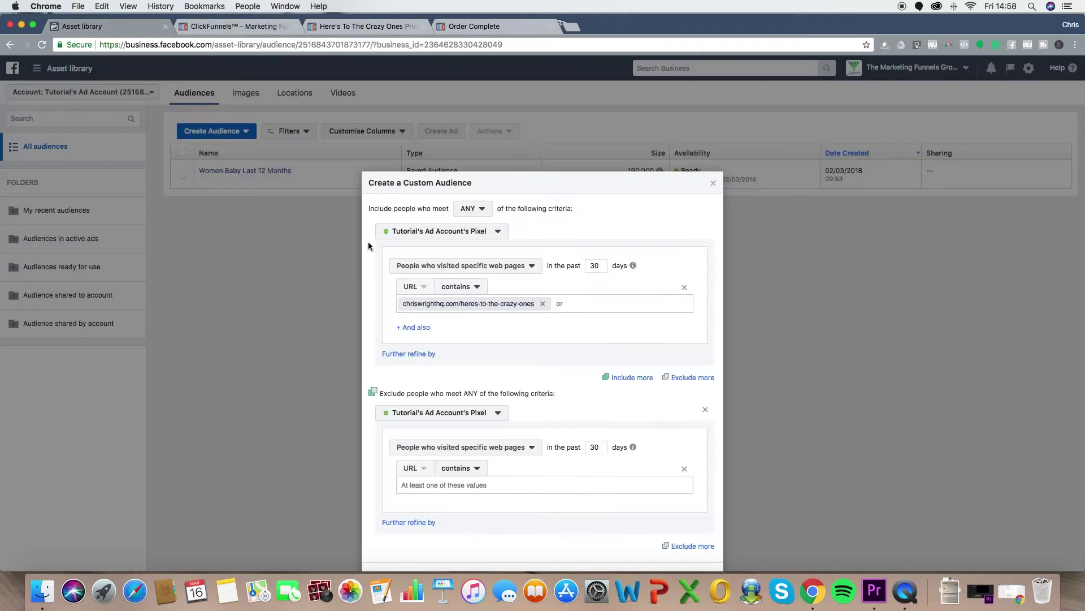
Step: Add chriswrighthq.com/order-confirmed as the exclusion URL condition, then focus the audience name field
{"action": "left_click", "coordinate": [458, 485]}
{"action": "type", "text": "chriswrighthq.com/order-confirmed"}
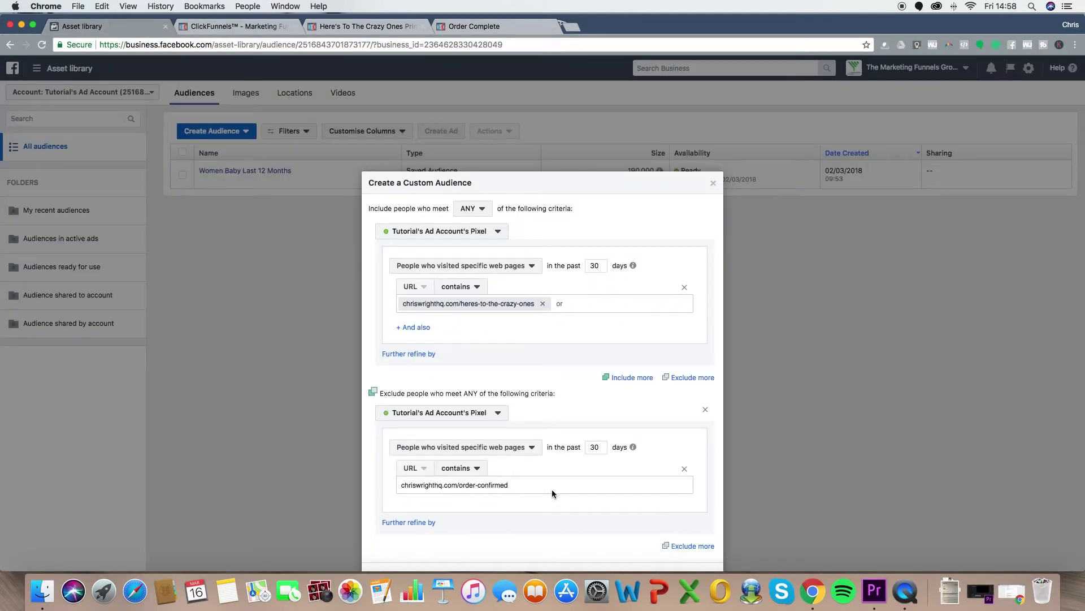
{"action": "key", "text": "Return"}
{"action": "scroll", "coordinate": [688, 415], "scroll_direction": "down", "scroll_amount": 1}
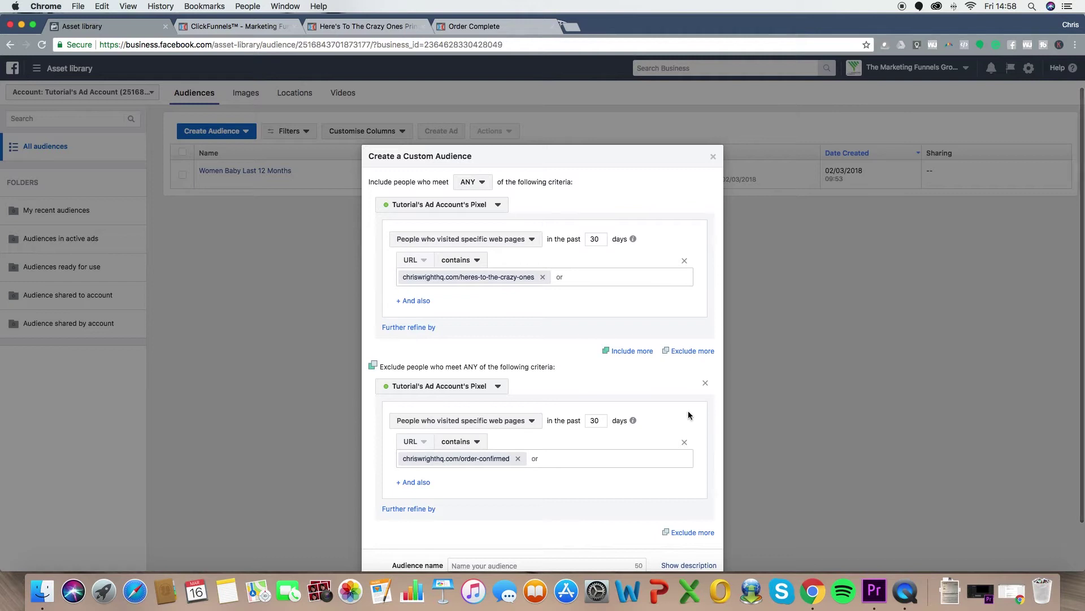
{"action": "scroll", "coordinate": [593, 345], "scroll_direction": "down", "scroll_amount": 1}
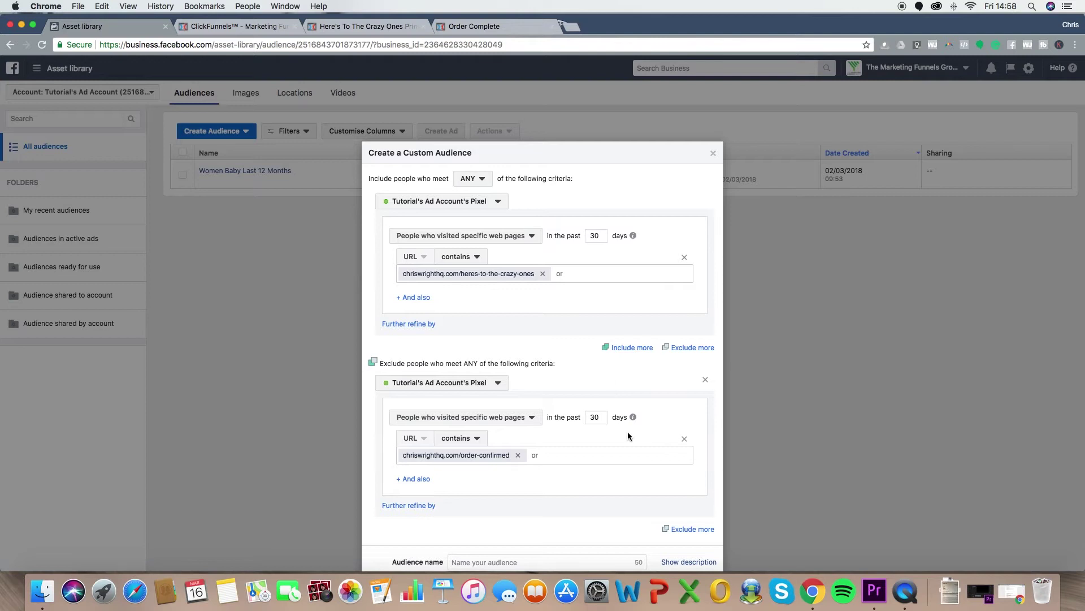
{"action": "scroll", "coordinate": [626, 432], "scroll_direction": "down", "scroll_amount": 3}
{"action": "left_click", "coordinate": [473, 521]}
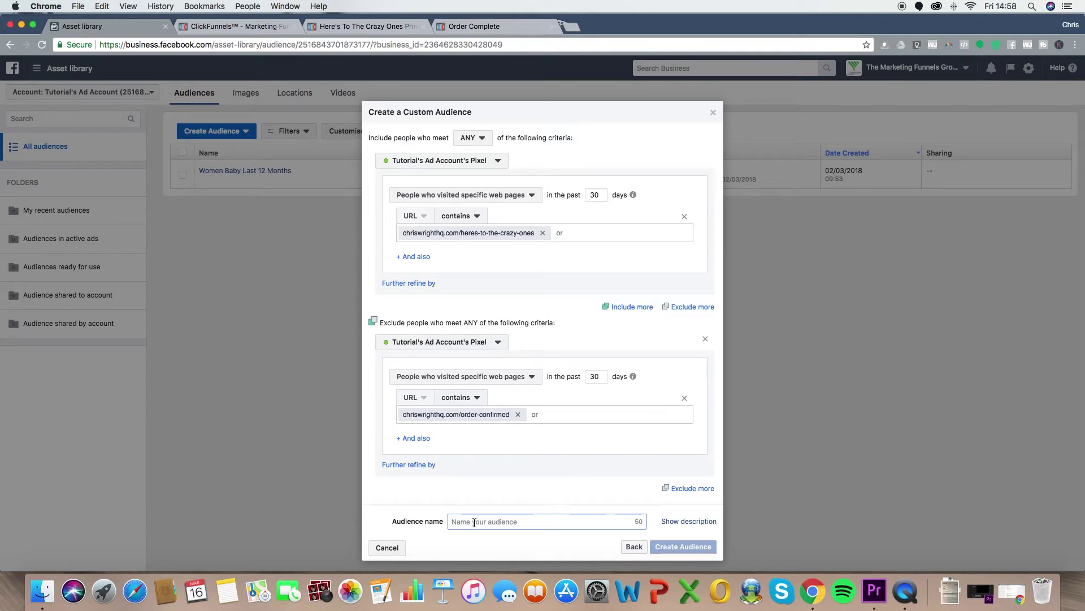
Step: Name the audience 'Heres To The Crazy Ones - Did NOT Buy', match ALL include criteria, and create it
{"action": "type", "text": "Heres O"}
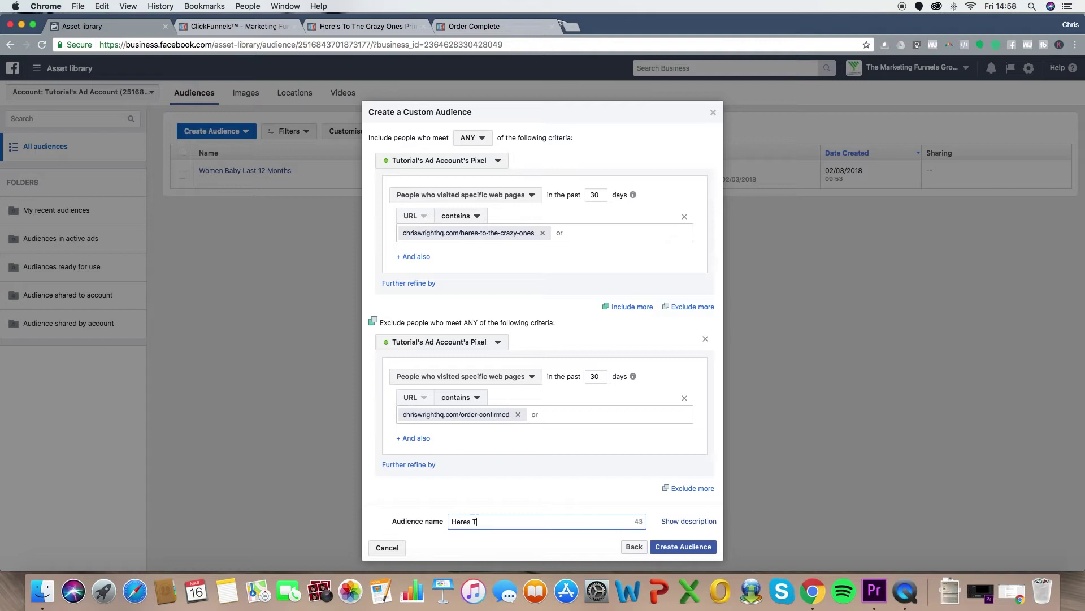
{"action": "type", "text": "o The Crazy Ones - Did NOT Buy"}
{"action": "left_click", "coordinate": [479, 141]}
{"action": "left_click", "coordinate": [478, 168]}
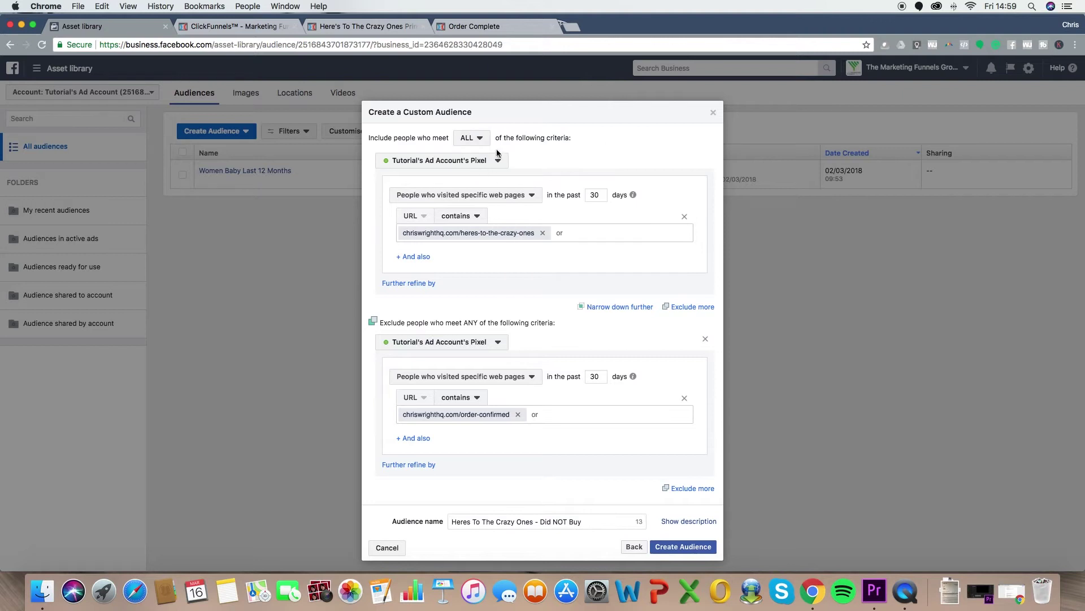
{"action": "left_click", "coordinate": [476, 141]}
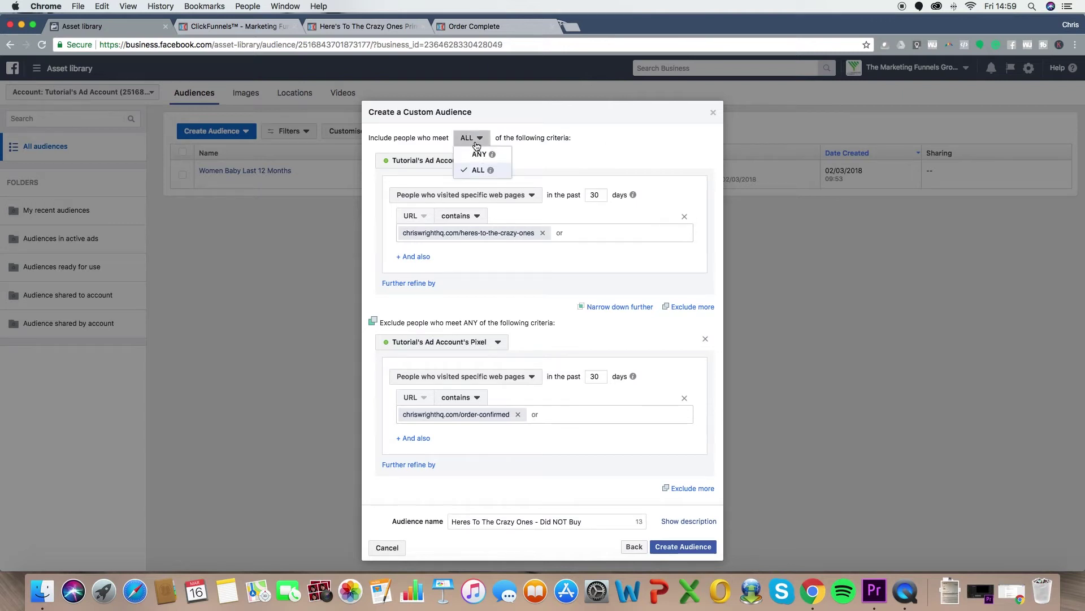
{"action": "mouse_move", "coordinate": [481, 155]}
{"action": "left_click", "coordinate": [601, 126]}
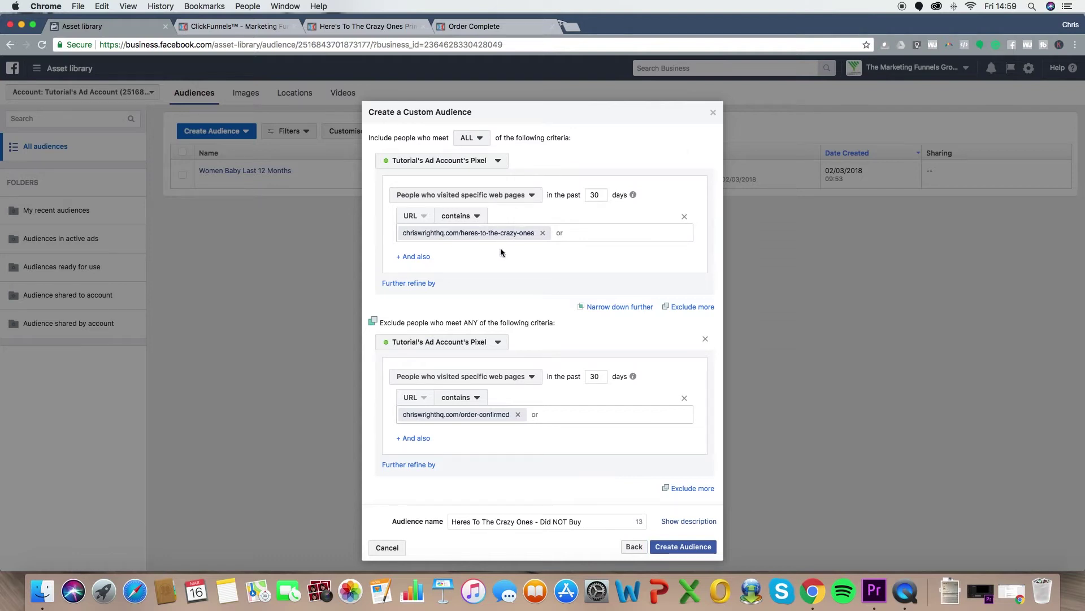
{"action": "left_click", "coordinate": [675, 546]}
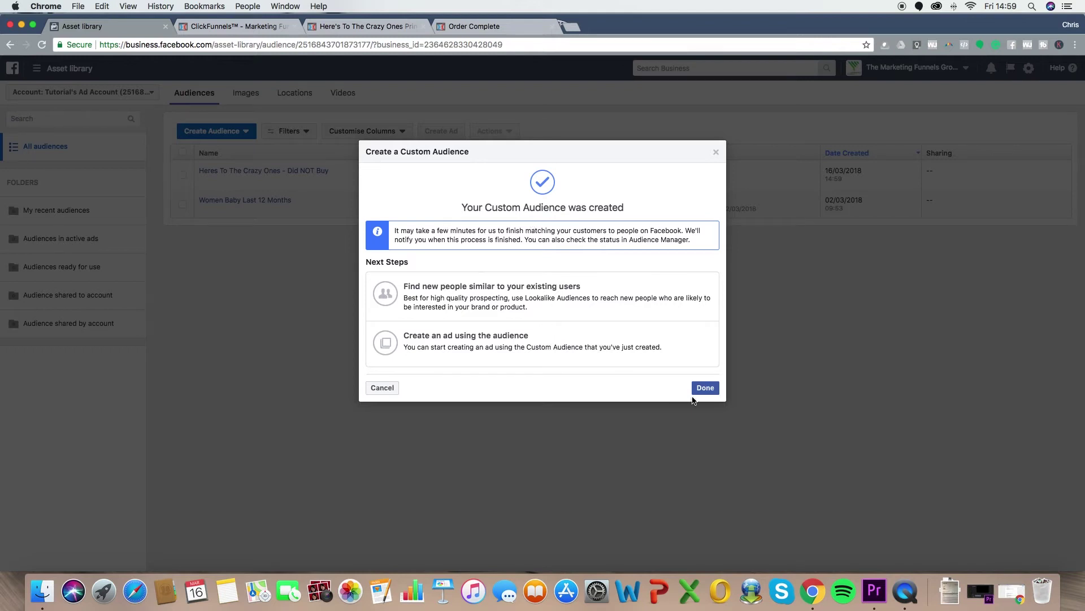
{"action": "left_click", "coordinate": [710, 389]}
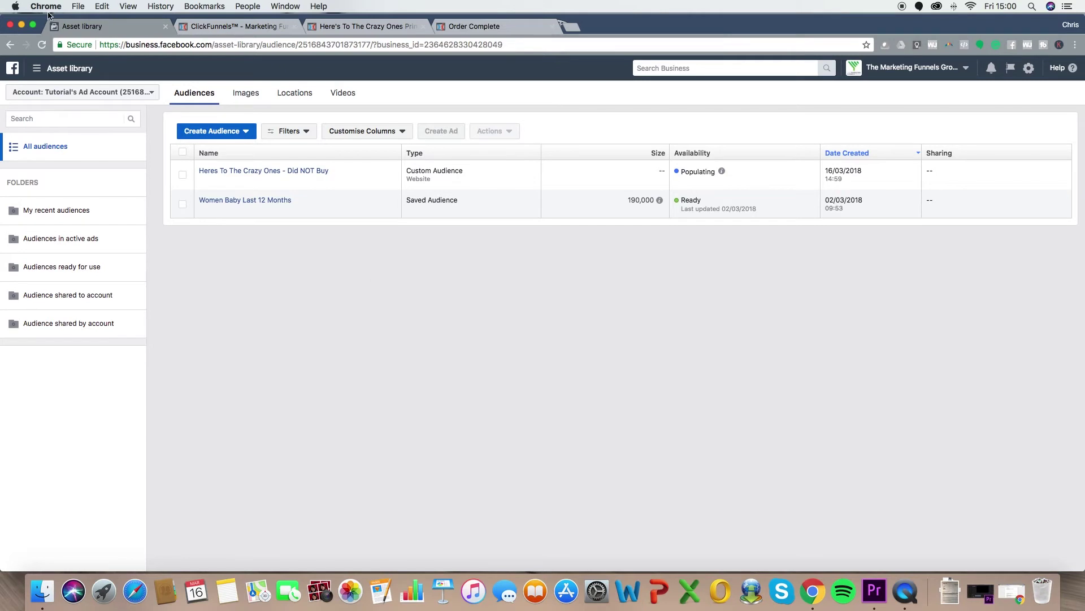
Step: In Ads Manager, start a Conversions campaign named 'Retargeting - Crazy Ones Quote'
{"action": "left_click", "coordinate": [37, 69]}
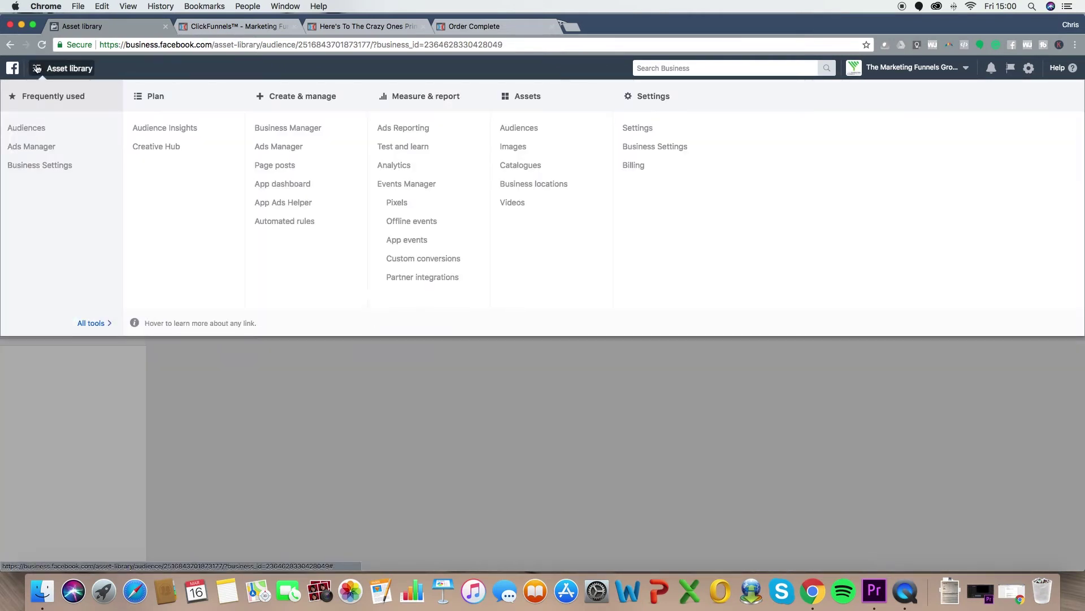
{"action": "left_click", "coordinate": [38, 148]}
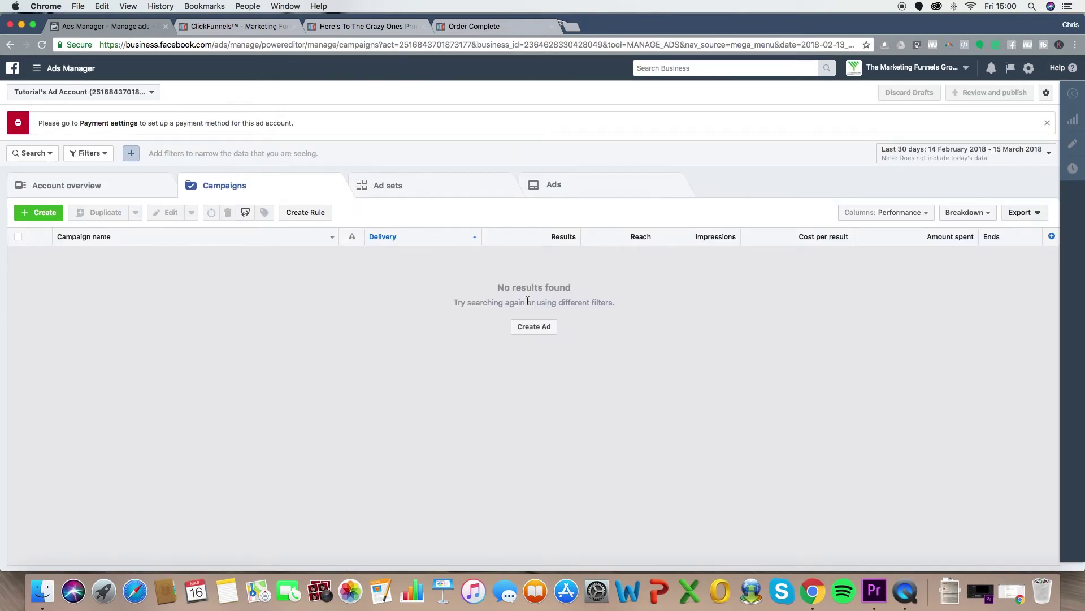
{"action": "left_click", "coordinate": [537, 327]}
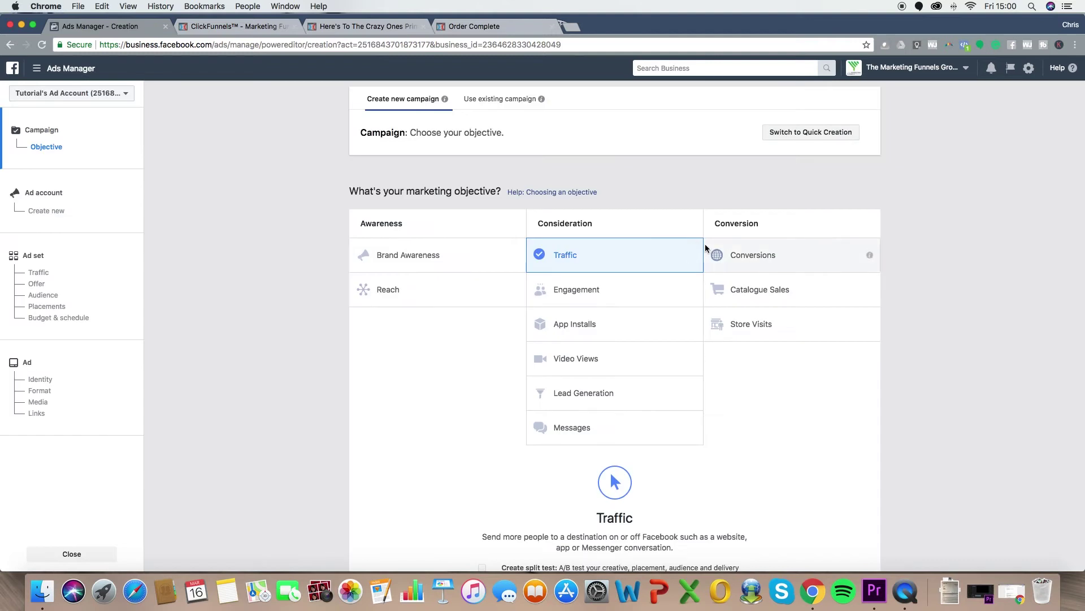
{"action": "left_click", "coordinate": [796, 255]}
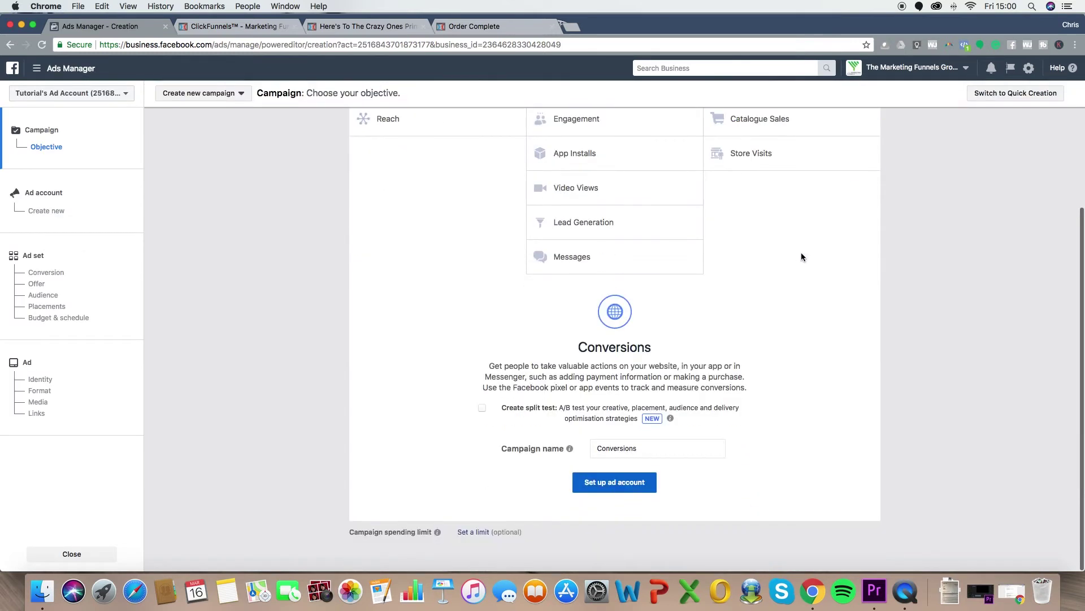
{"action": "double_click", "coordinate": [632, 446]}
{"action": "type", "text": "Re"}
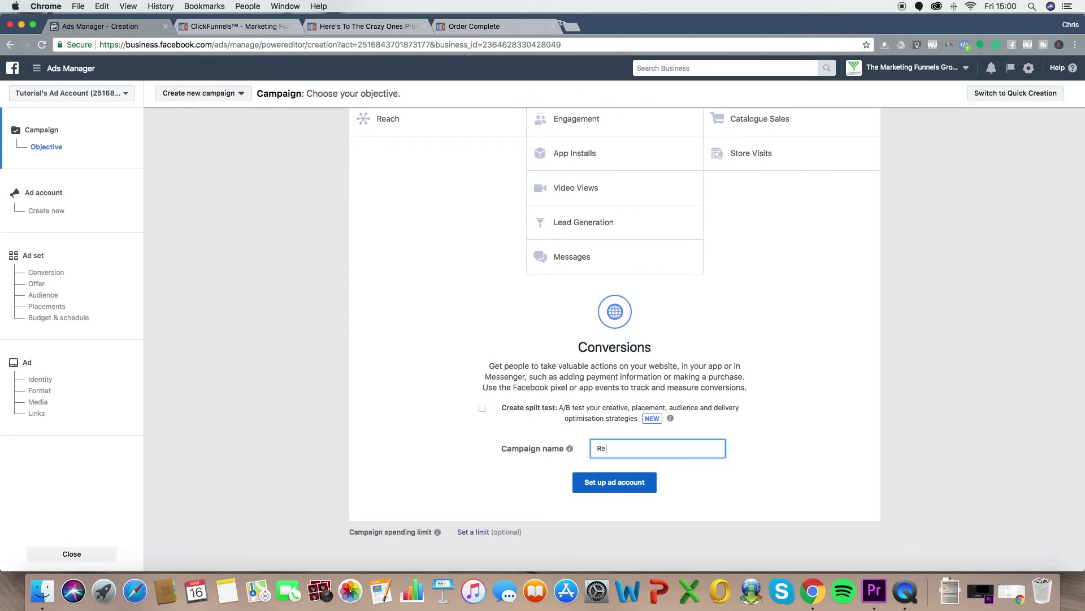
{"action": "type", "text": "targeting - Crazy Ones Quote"}
Step: Accept the ad account settings and rename the ad set from 'GB - 18+' to 'Retargeting Test'
{"action": "left_click", "coordinate": [612, 483]}
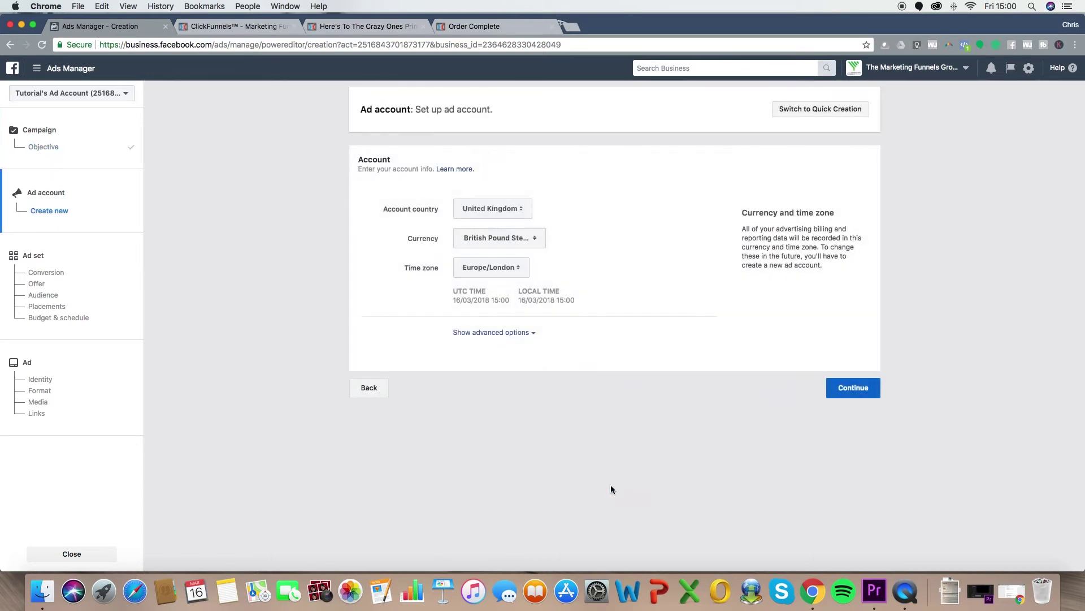
{"action": "left_click", "coordinate": [863, 386]}
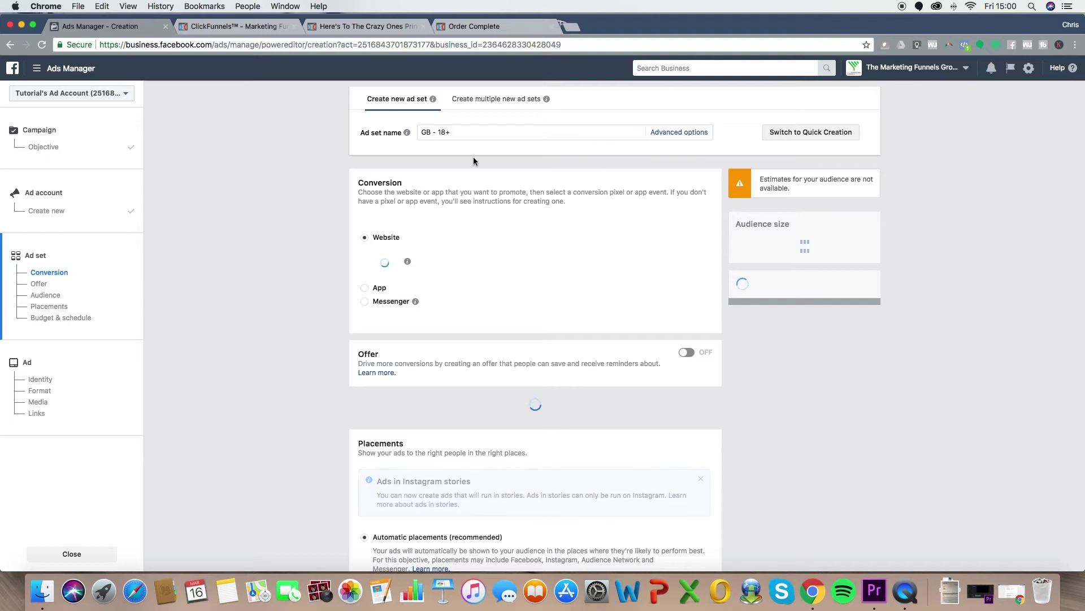
{"action": "left_click", "coordinate": [431, 132]}
{"action": "left_click_drag", "start_coordinate": [455, 132], "coordinate": [414, 136]}
{"action": "type", "text": "Ra"}
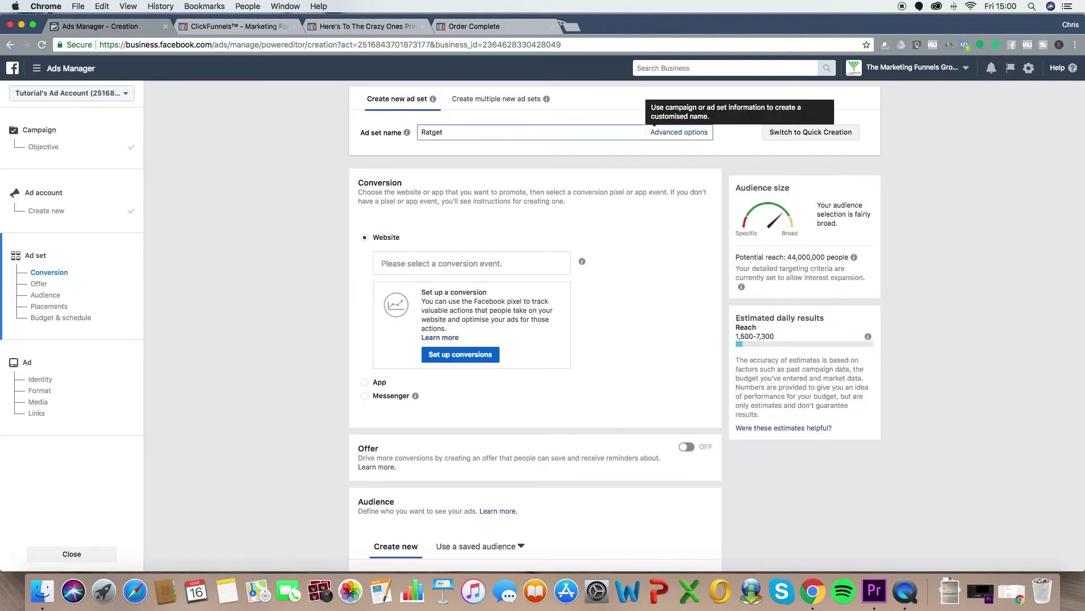
{"action": "key", "text": "BackSpace"}
{"action": "type", "text": "etar"}
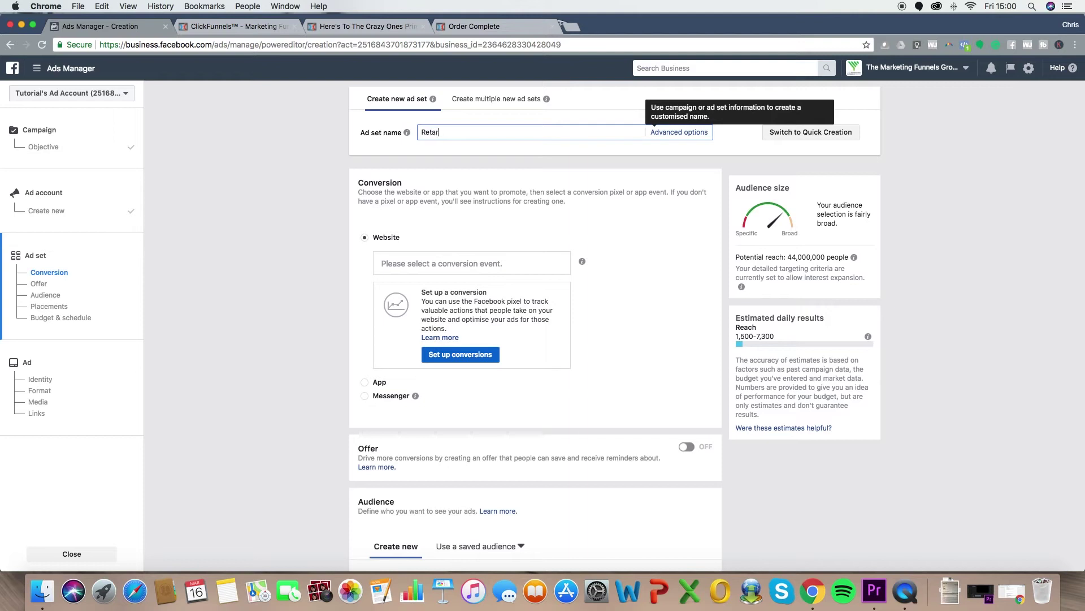
{"action": "type", "text": "geting Test"}
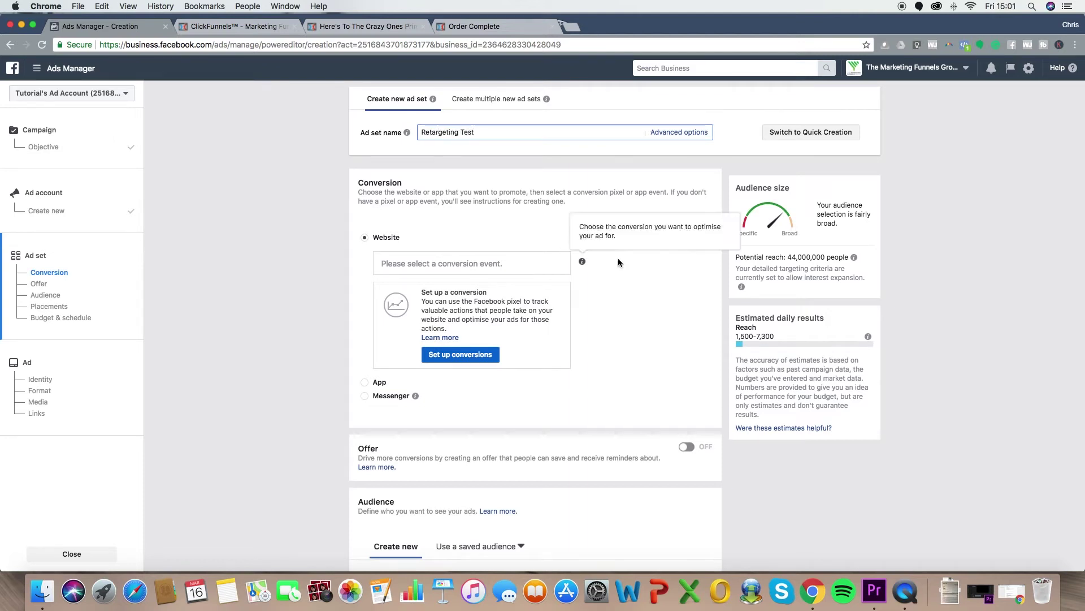
Step: Choose Purchase as the ad set's website conversion event
{"action": "key", "text": "Tab"}
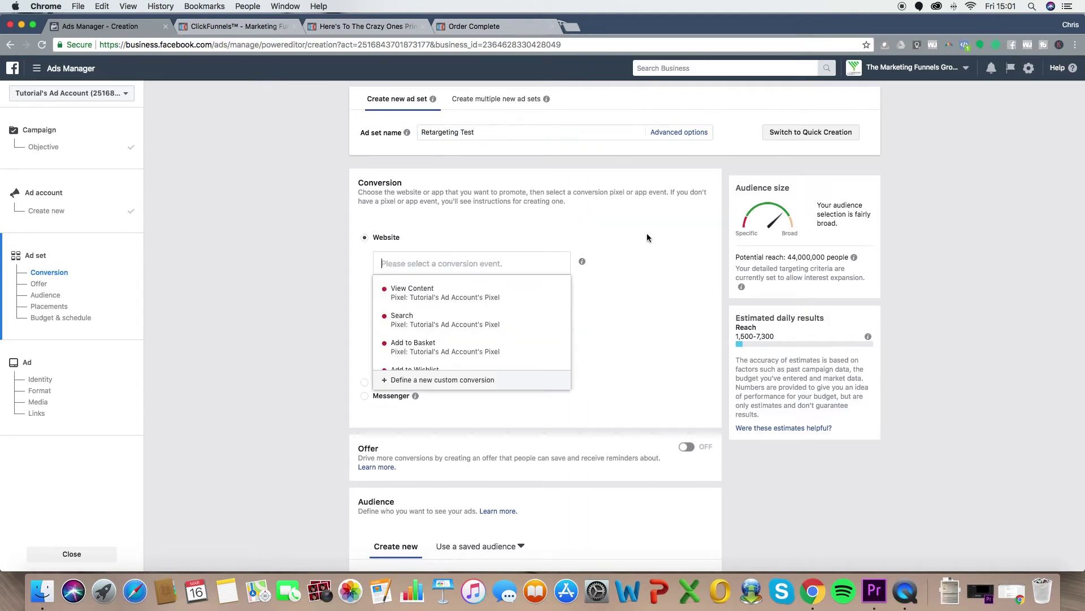
{"action": "left_click", "coordinate": [626, 205]}
{"action": "left_click", "coordinate": [484, 265]}
{"action": "scroll", "coordinate": [464, 323], "scroll_direction": "down", "scroll_amount": 4}
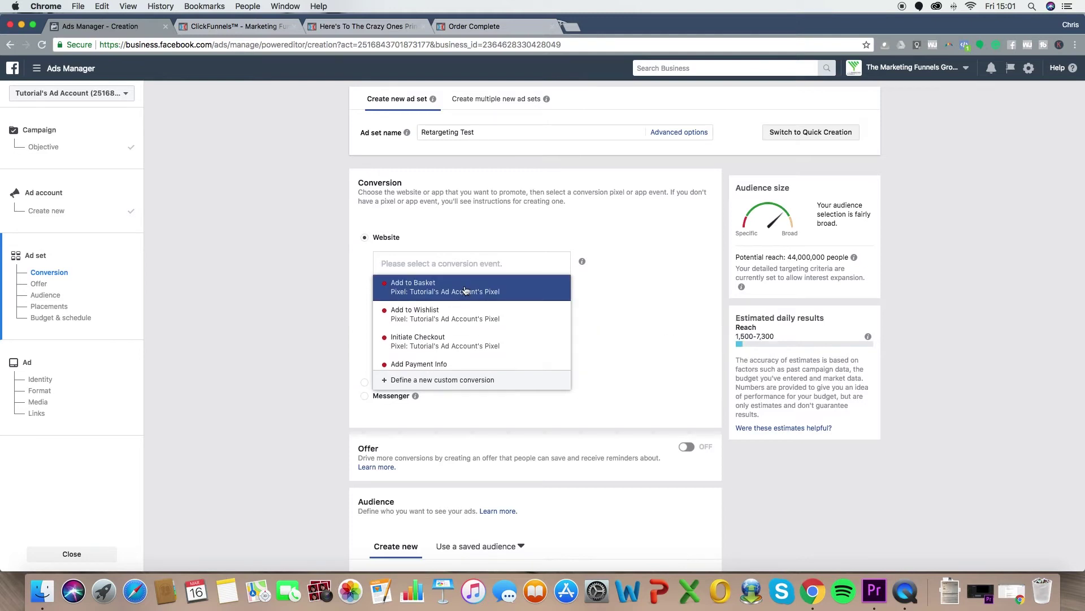
{"action": "left_click", "coordinate": [438, 326]}
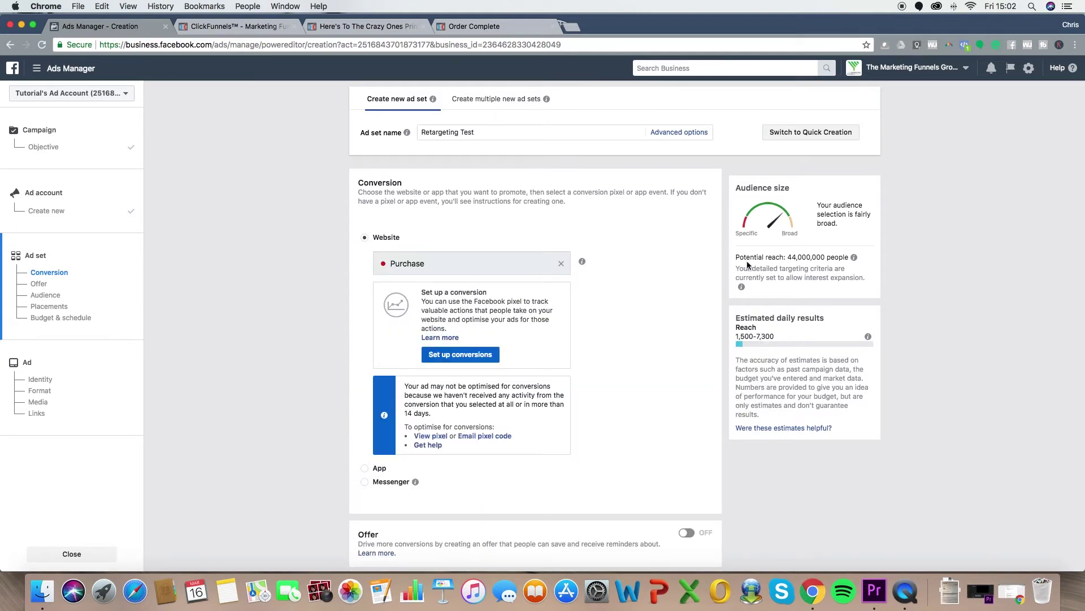
Step: Add the 'Heres To The Crazy Ones - Did NOT Buy' custom audience to the ad set targeting
{"action": "scroll", "coordinate": [679, 308], "scroll_direction": "down", "scroll_amount": 1}
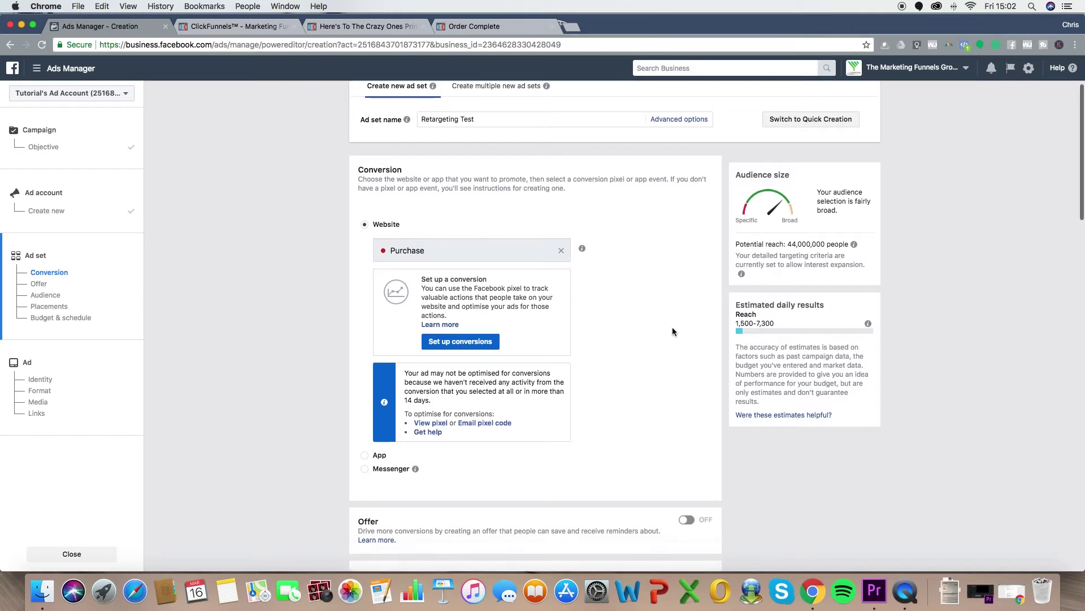
{"action": "scroll", "coordinate": [670, 334], "scroll_direction": "down", "scroll_amount": 5}
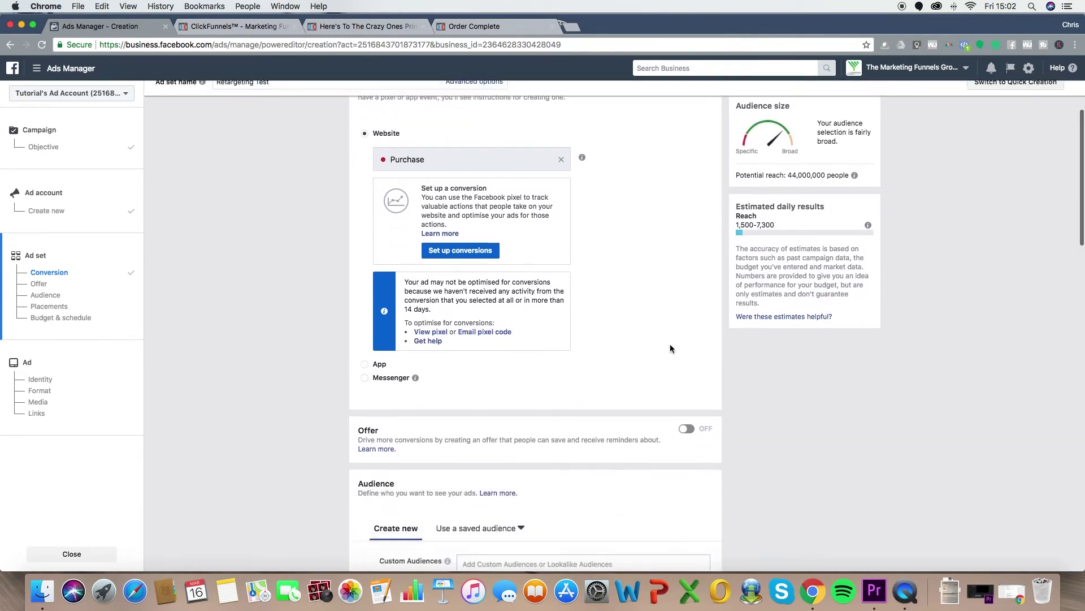
{"action": "scroll", "coordinate": [668, 348], "scroll_direction": "down", "scroll_amount": 1}
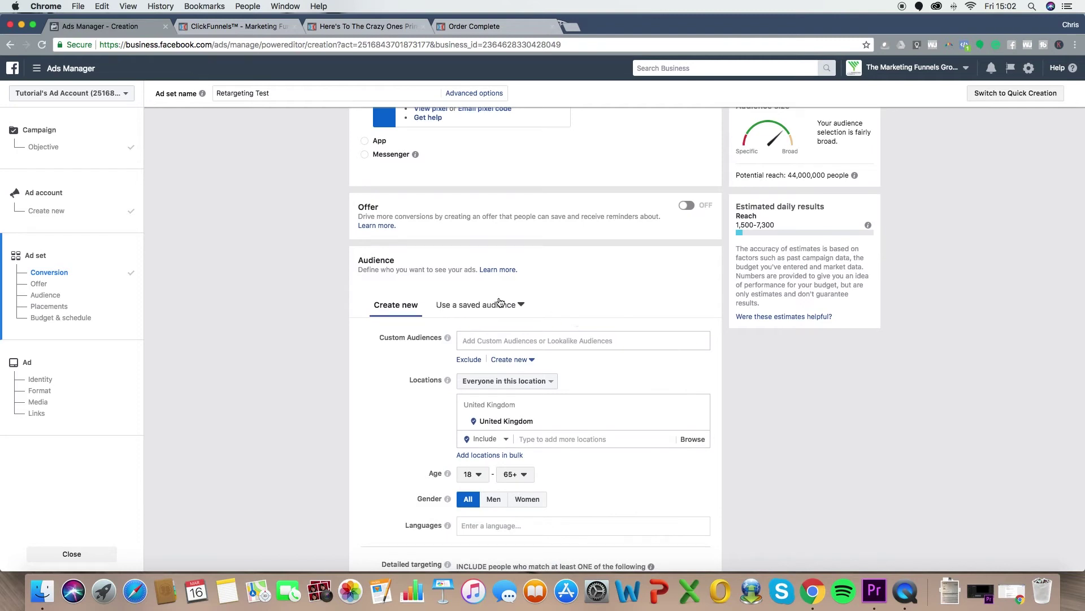
{"action": "left_click_drag", "start_coordinate": [383, 339], "coordinate": [430, 338]}
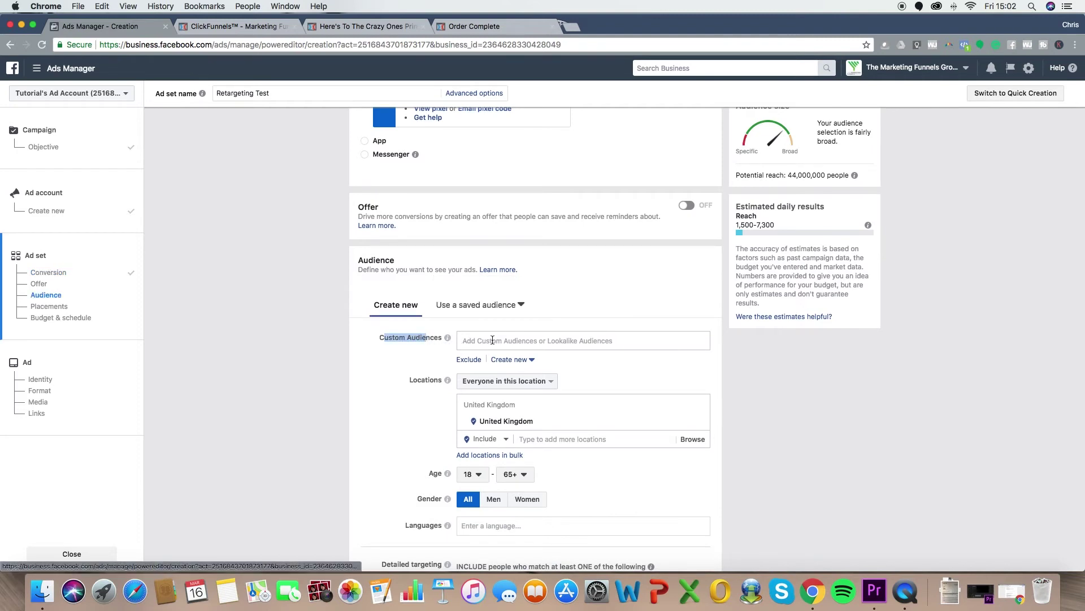
{"action": "left_click", "coordinate": [430, 338]}
{"action": "left_click", "coordinate": [592, 366]}
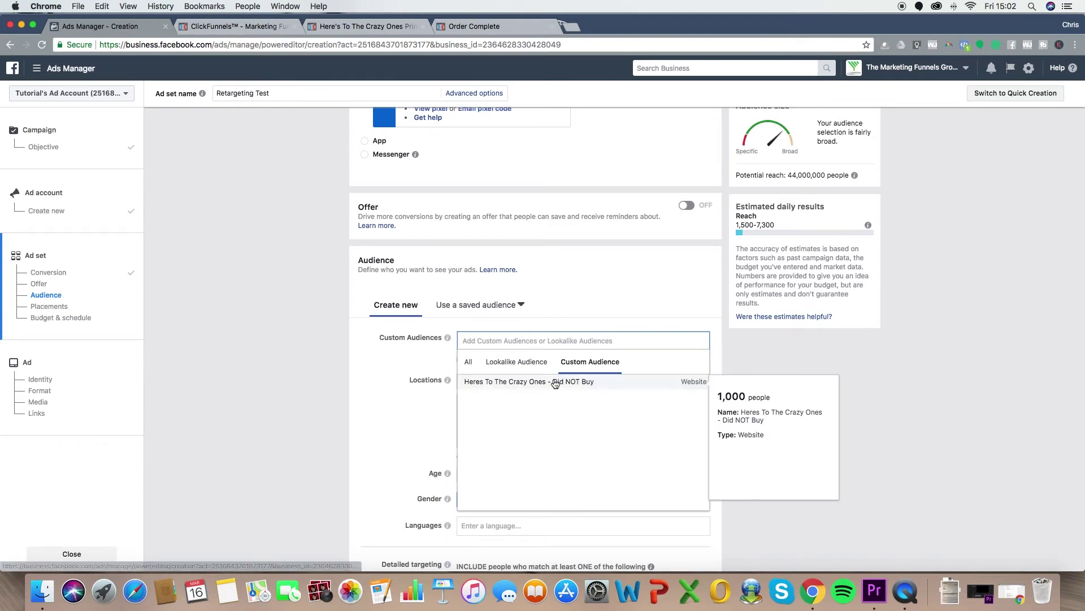
{"action": "left_click", "coordinate": [520, 383]}
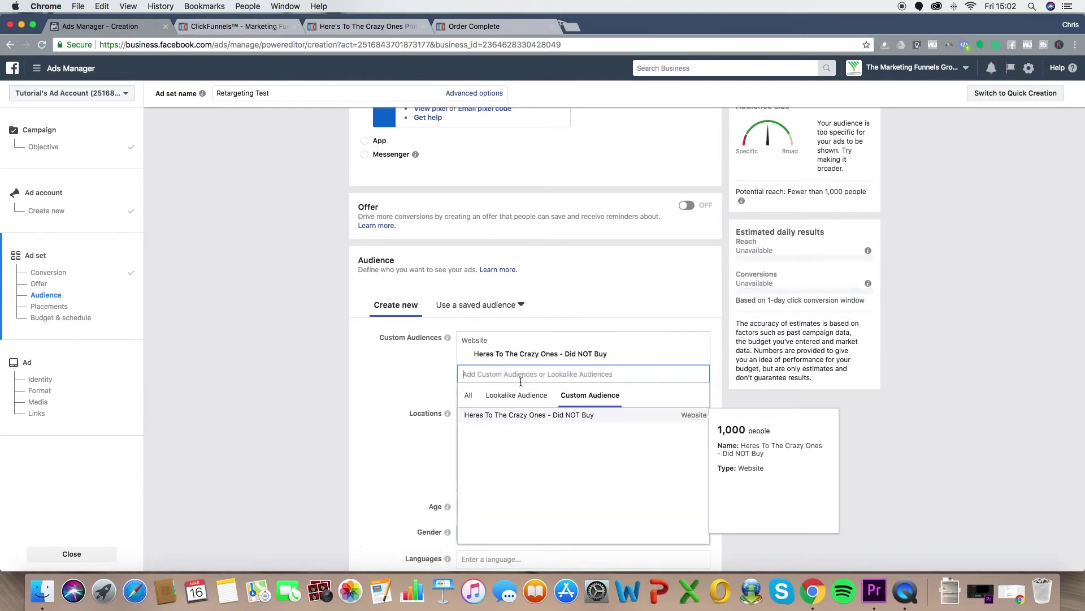
{"action": "left_click", "coordinate": [413, 366]}
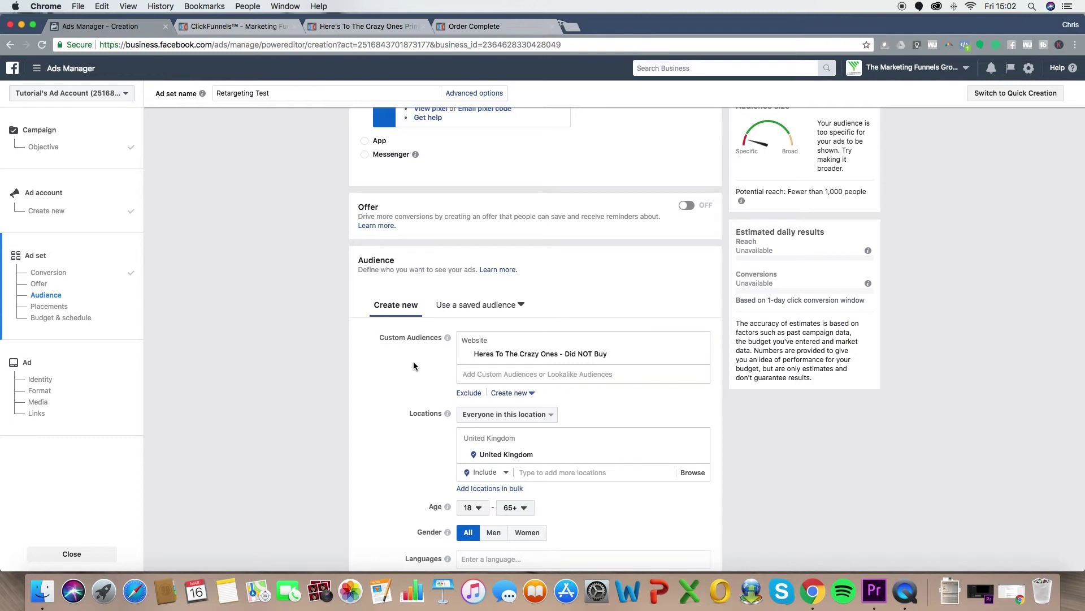
Step: Remove United Kingdom from the ad set locations
{"action": "scroll", "coordinate": [388, 356], "scroll_direction": "down", "scroll_amount": 2}
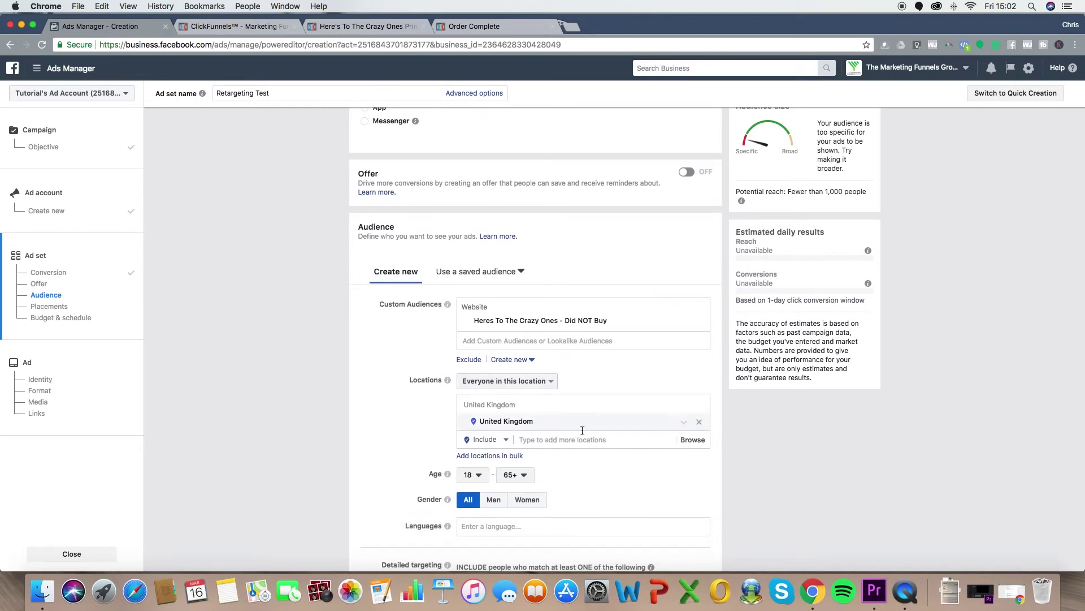
{"action": "left_click", "coordinate": [701, 405]}
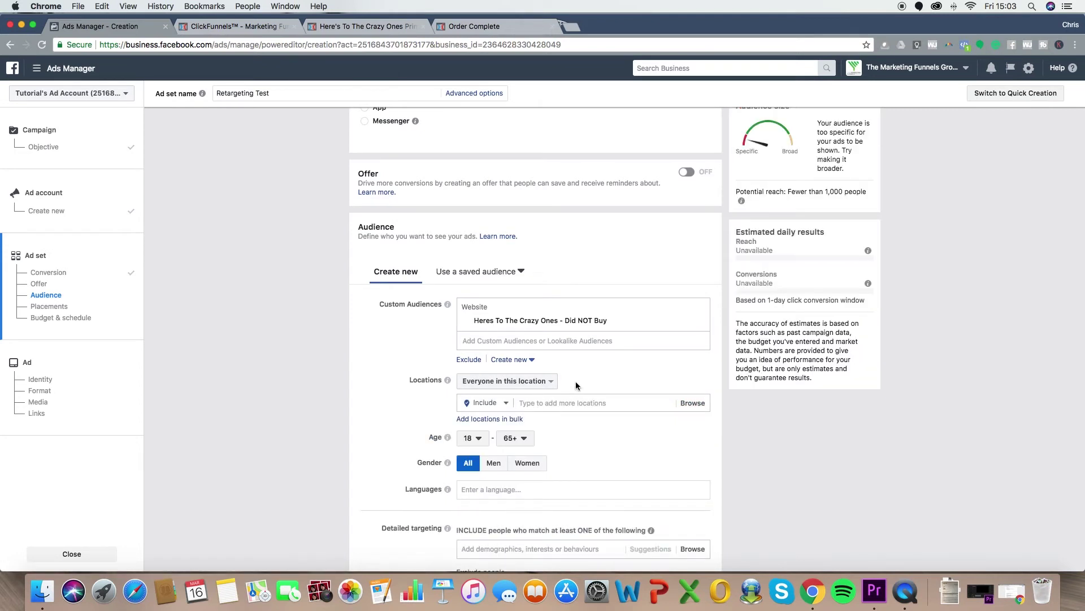
{"action": "scroll", "coordinate": [599, 369], "scroll_direction": "down", "scroll_amount": 2}
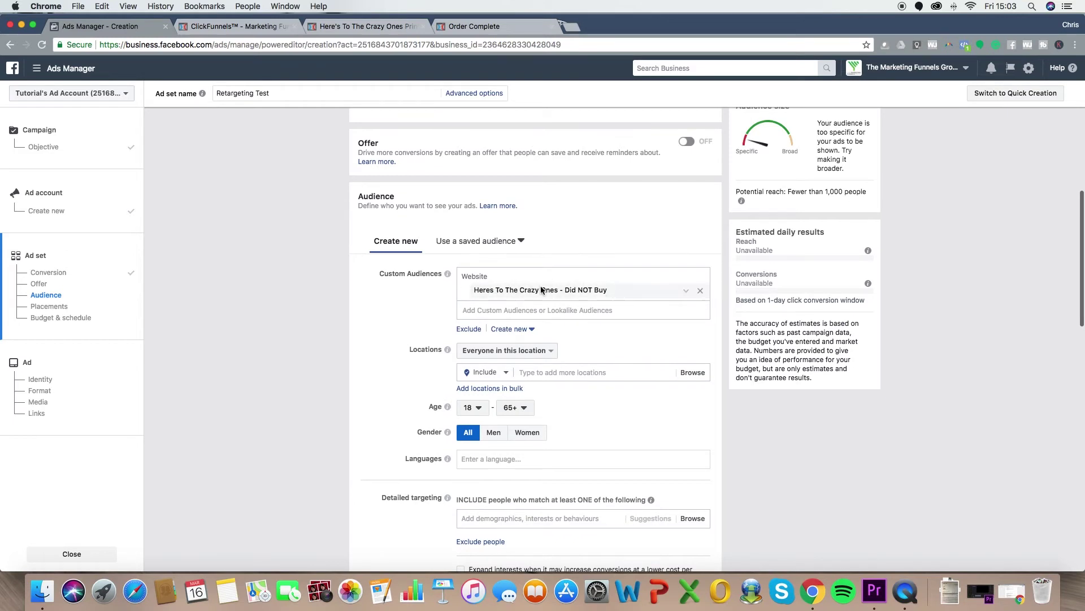
Step: Scroll further down the ad set form
{"action": "scroll", "coordinate": [622, 317], "scroll_direction": "down", "scroll_amount": 1}
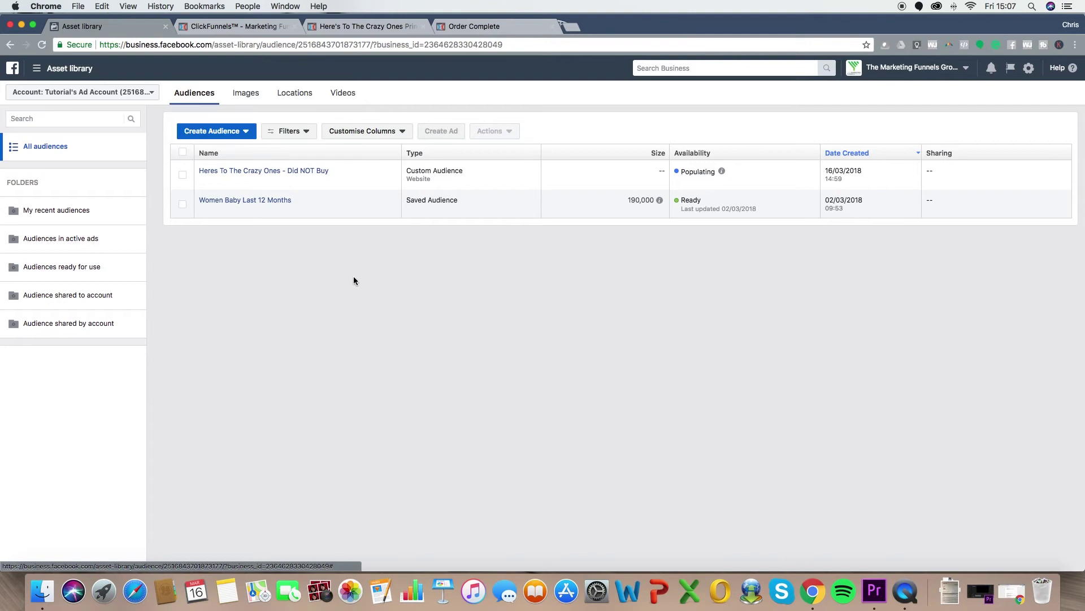
Step: Start a website-traffic custom audience targeting people who visited specific web pages
{"action": "left_click", "coordinate": [215, 131]}
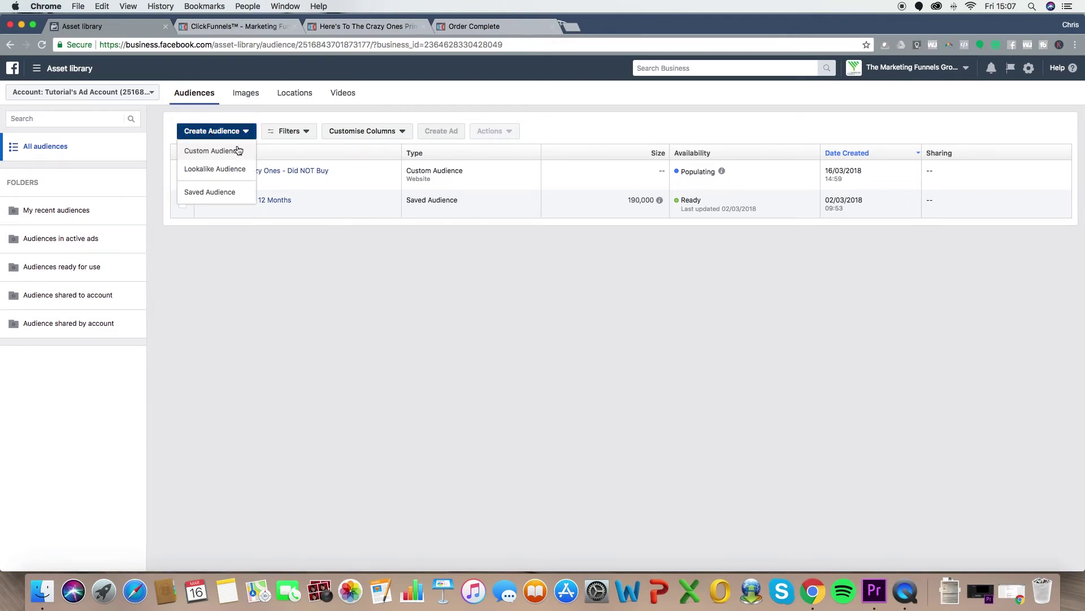
{"action": "left_click", "coordinate": [228, 152]}
{"action": "left_click", "coordinate": [500, 262]}
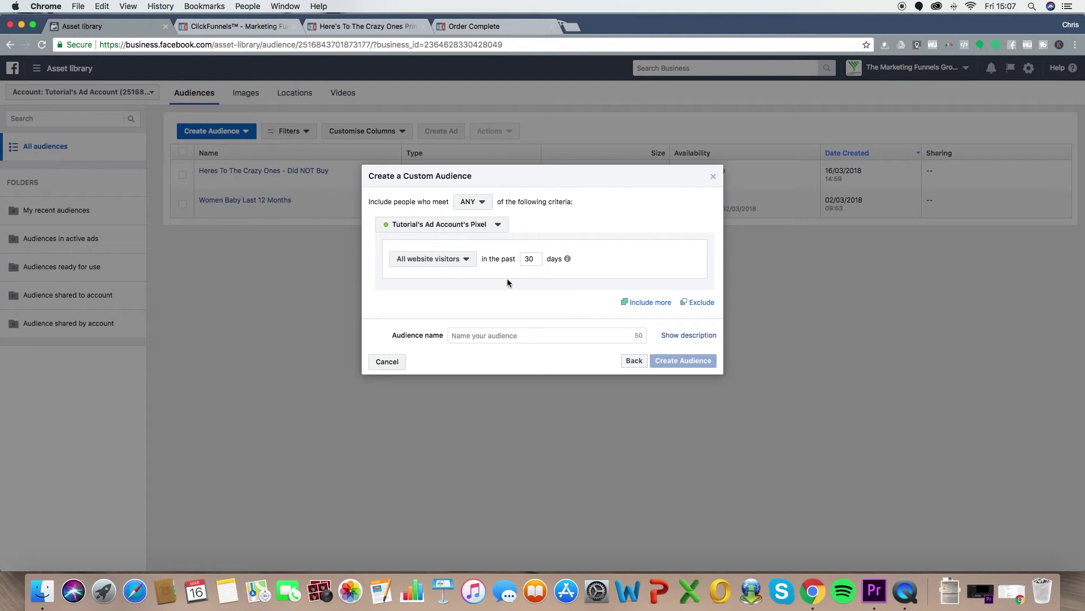
{"action": "left_click", "coordinate": [433, 258]}
{"action": "left_click", "coordinate": [452, 288]}
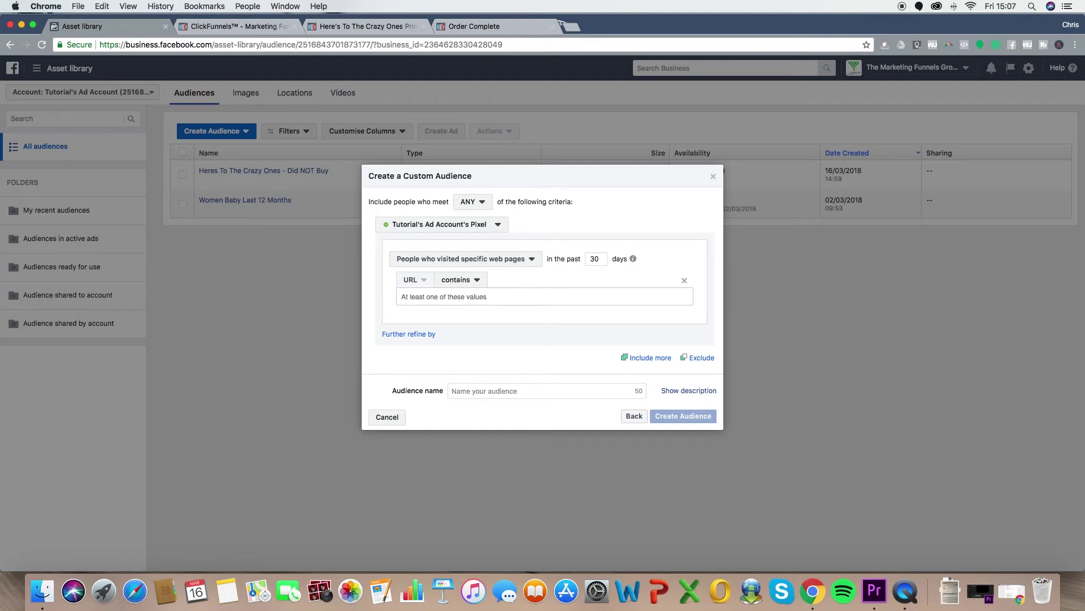
Step: Add 'gluten-free' as a URL-contains value and change the lookback from 30 to 90 days
{"action": "type", "text": "gluten-free"}
{"action": "key", "text": "Return"}
{"action": "type", "text": "pr"}
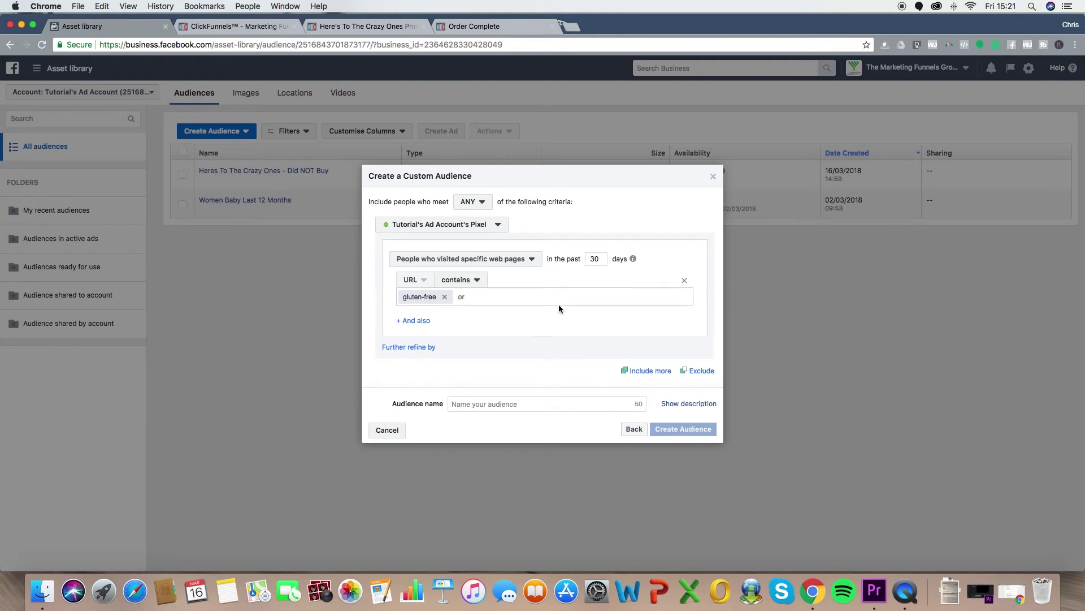
{"action": "double_click", "coordinate": [597, 259]}
{"action": "type", "text": "90"}
Step: Add an exclusion for visitors whose URL equals /gluten-free-thank-you
{"action": "left_click", "coordinate": [701, 371]}
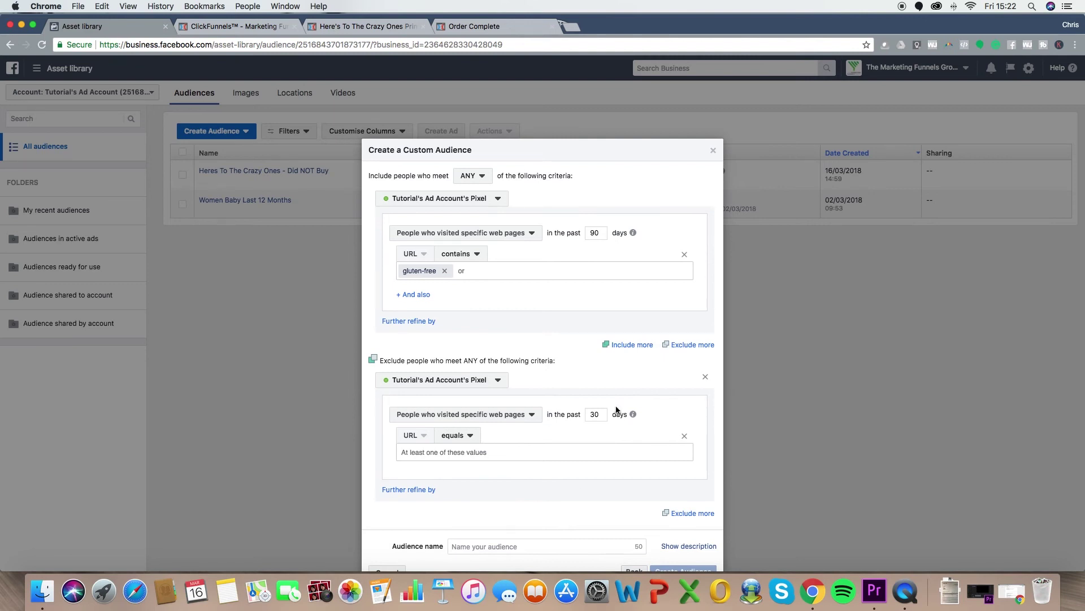
{"action": "left_click", "coordinate": [461, 435]}
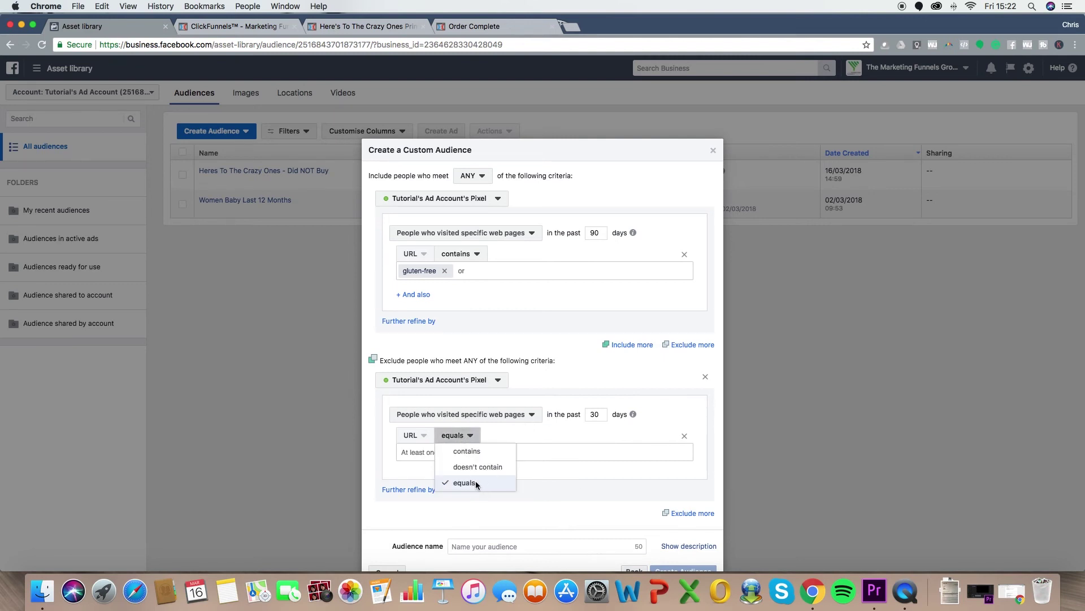
{"action": "left_click", "coordinate": [477, 482]}
{"action": "left_click", "coordinate": [470, 450]}
{"action": "type", "text": "/"}
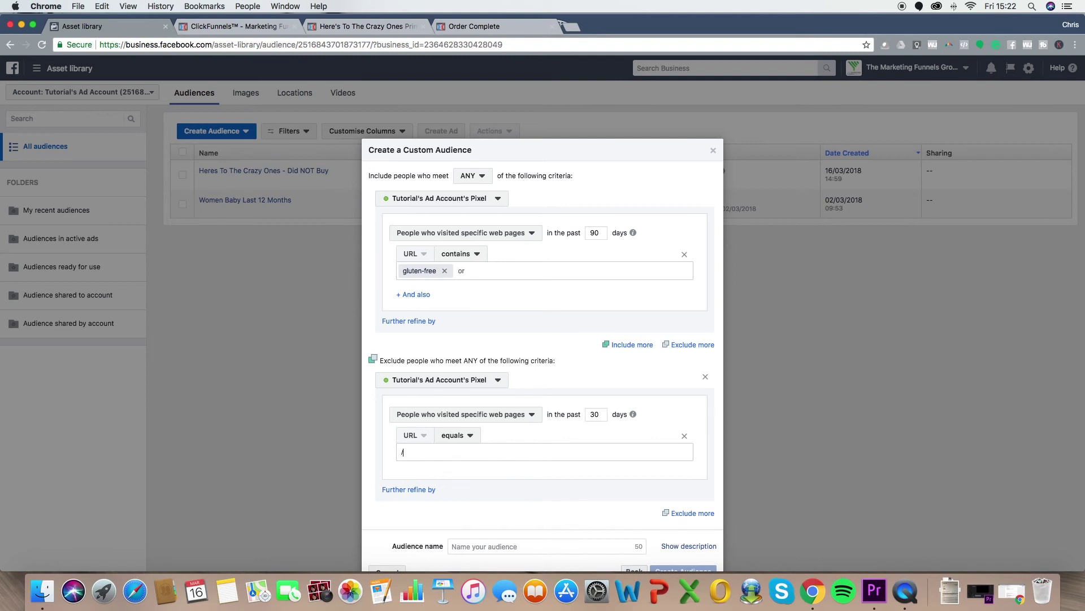
{"action": "type", "text": "gluten-free-thank-you"}
{"action": "key", "text": "Return"}
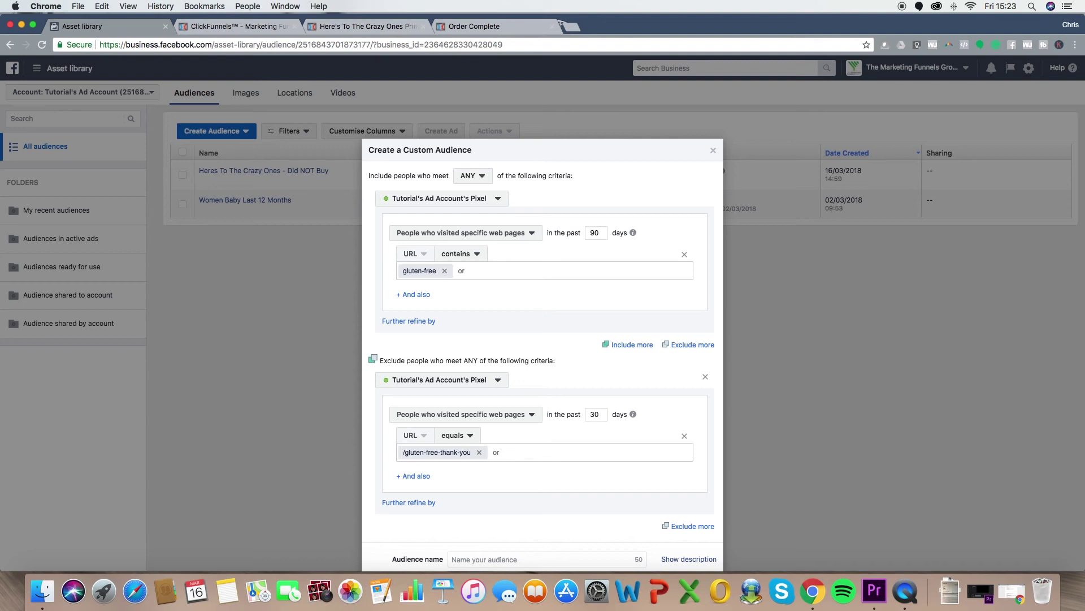
Step: Name the audience 'Gluten Free Interest' and create it
{"action": "scroll", "coordinate": [514, 427], "scroll_direction": "down", "scroll_amount": 2}
{"action": "left_click", "coordinate": [506, 514]}
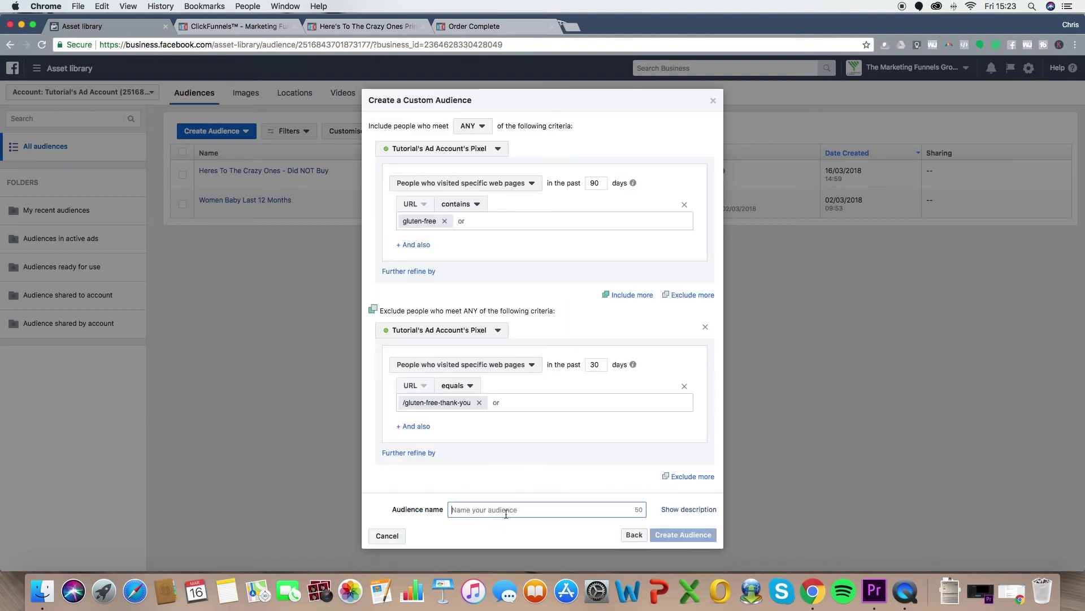
{"action": "type", "text": "Gluten Free In"}
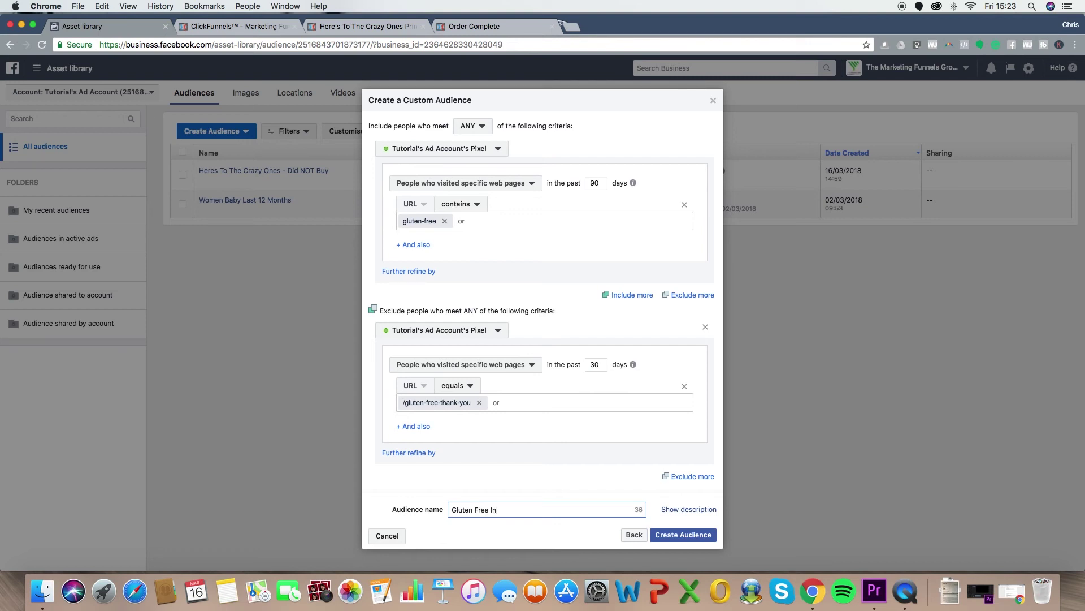
{"action": "type", "text": "terest"}
{"action": "left_click", "coordinate": [703, 535]}
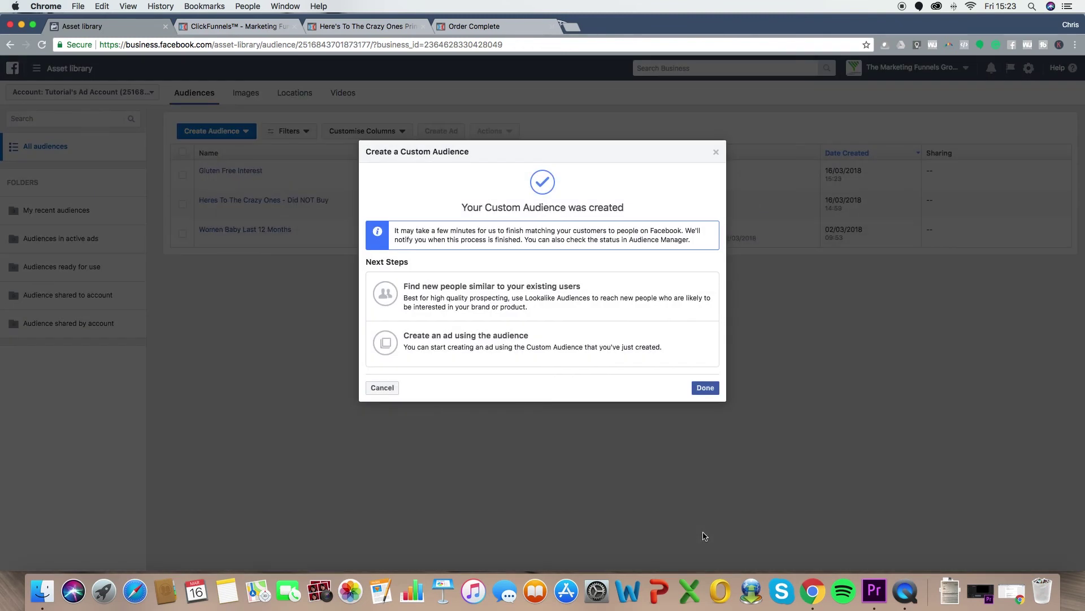
Step: Dismiss the 'Your Custom Audience was created' confirmation with Done
{"action": "left_click", "coordinate": [705, 388]}
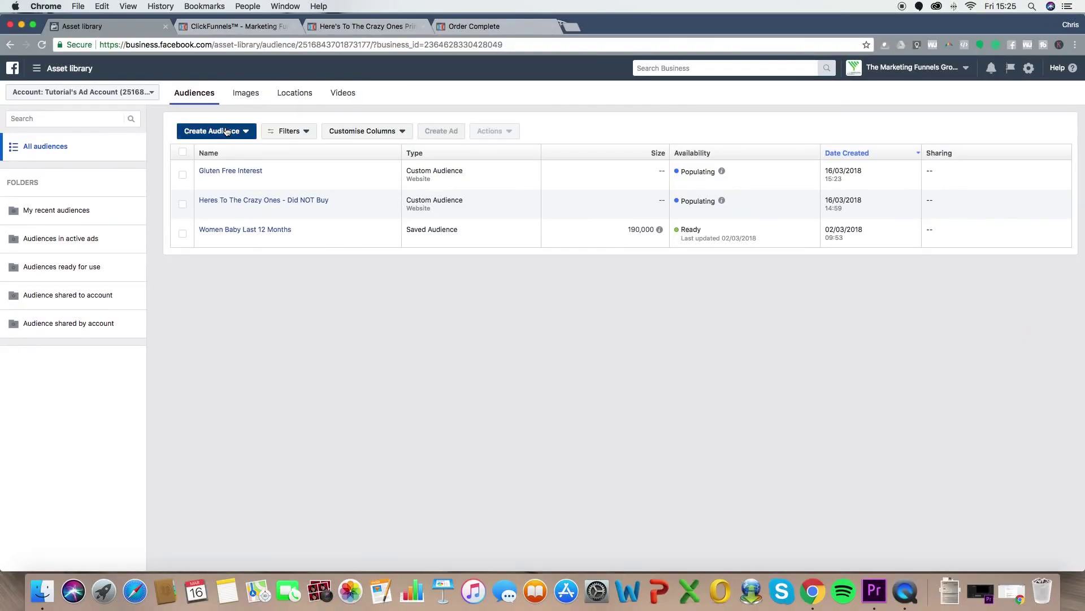
Step: Create a website-traffic audience 'Website Visitors' covering all visitors from the past 90 days
{"action": "left_click", "coordinate": [229, 134]}
{"action": "left_click", "coordinate": [219, 151]}
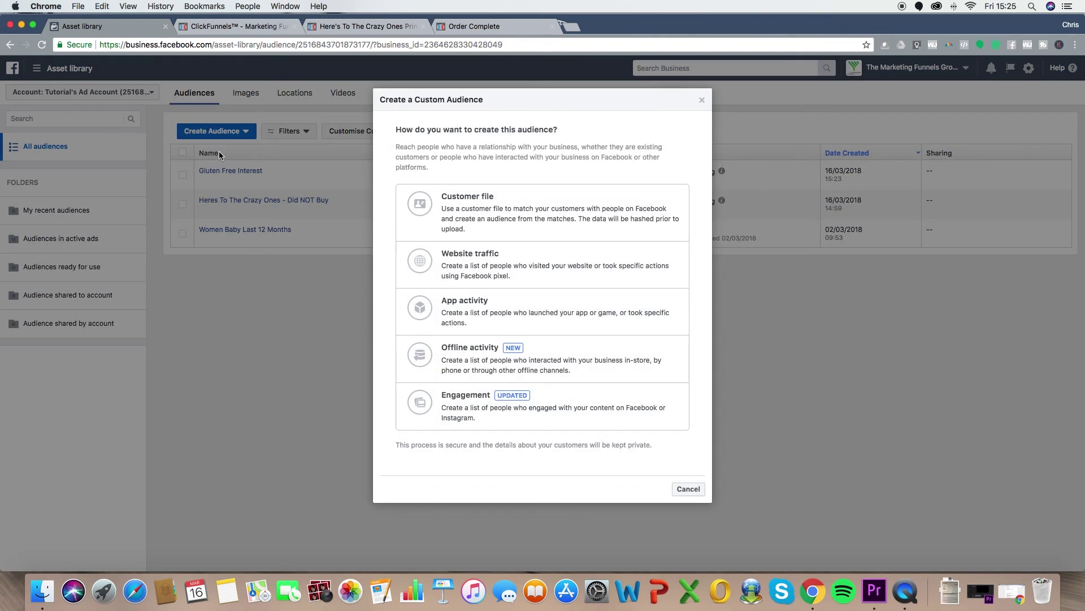
{"action": "left_click", "coordinate": [507, 268]}
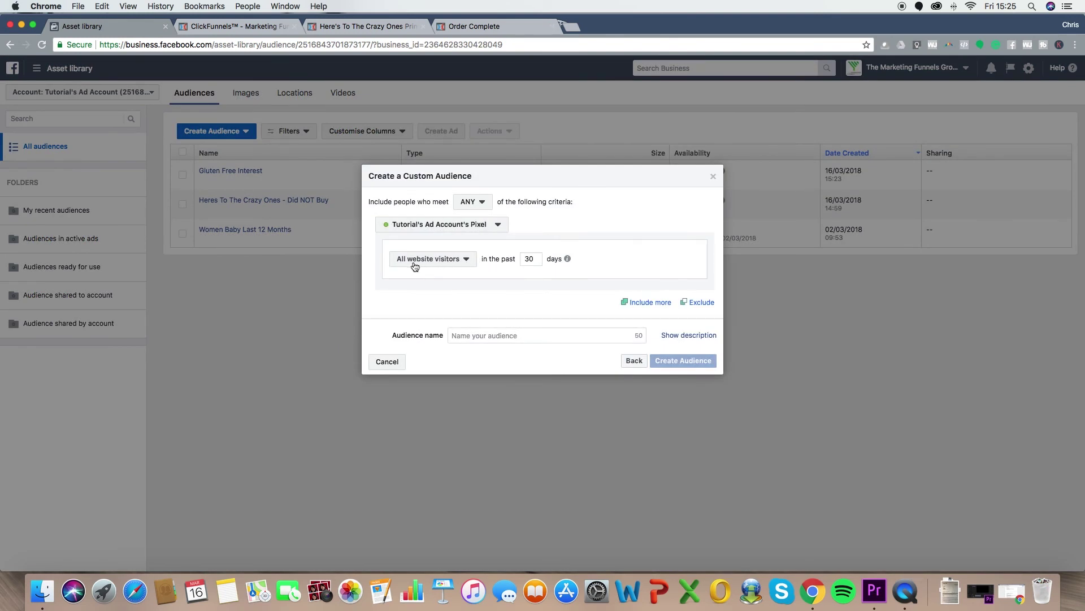
{"action": "double_click", "coordinate": [526, 260]}
{"action": "type", "text": "90"}
{"action": "left_click", "coordinate": [495, 333]}
{"action": "type", "text": "Website Visitors"}
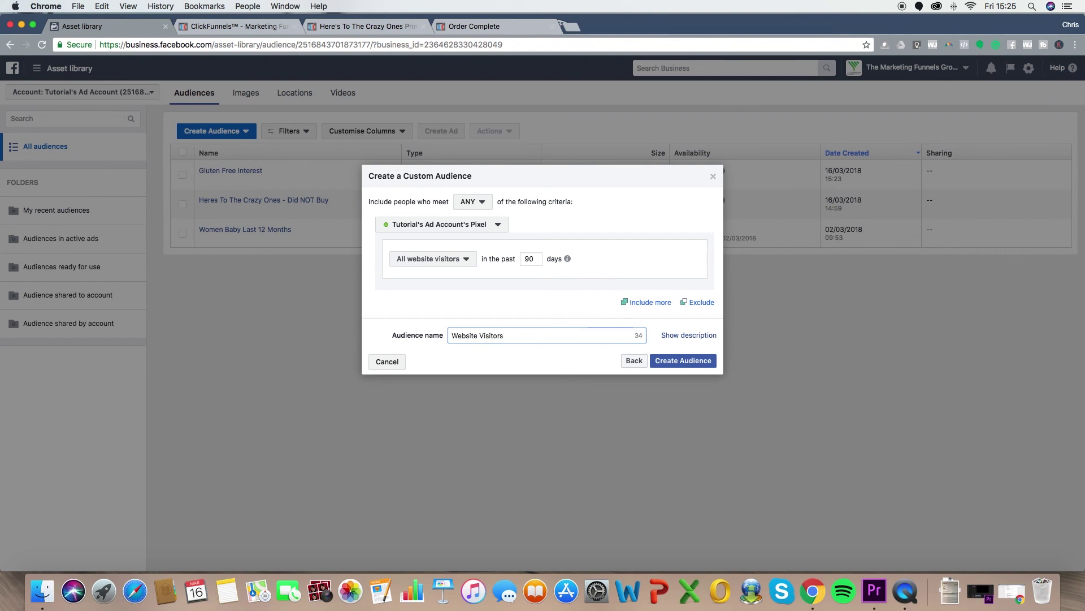
{"action": "left_click", "coordinate": [700, 365]}
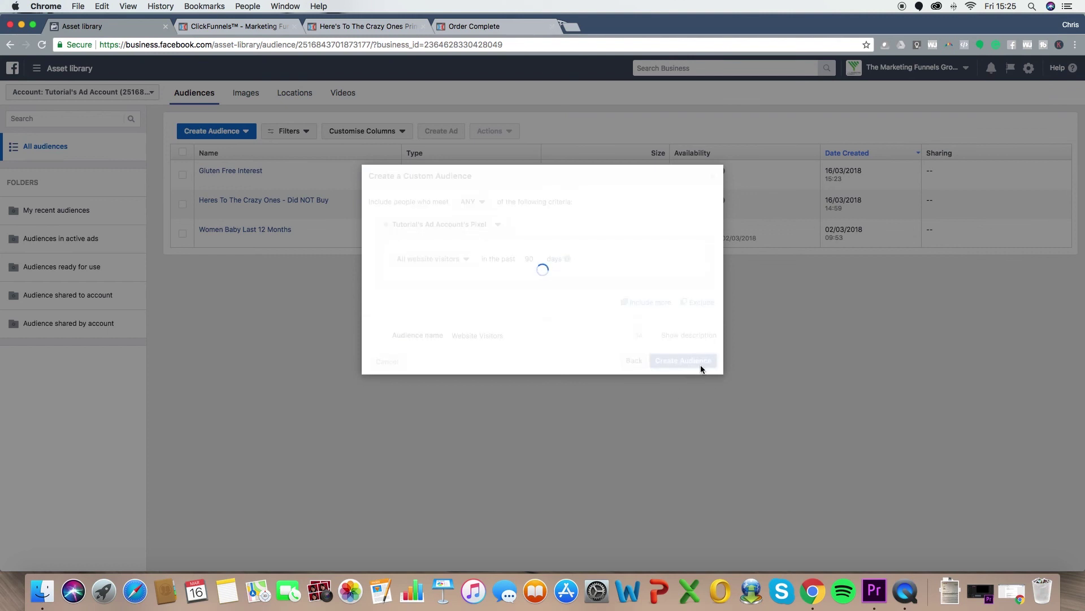